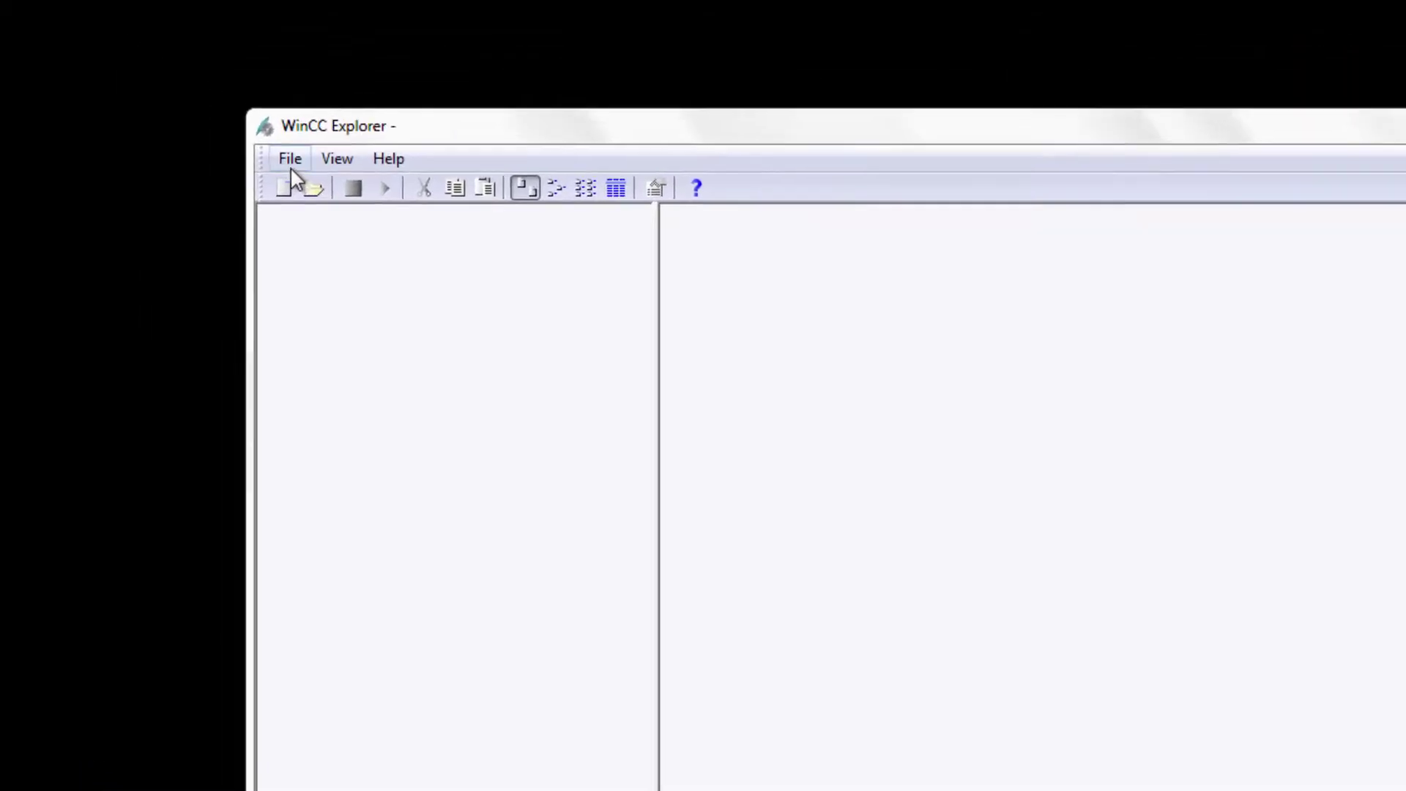
Step: Create a new single-user WinCC project named PLC_connection_tutorial
left_click(290, 164)
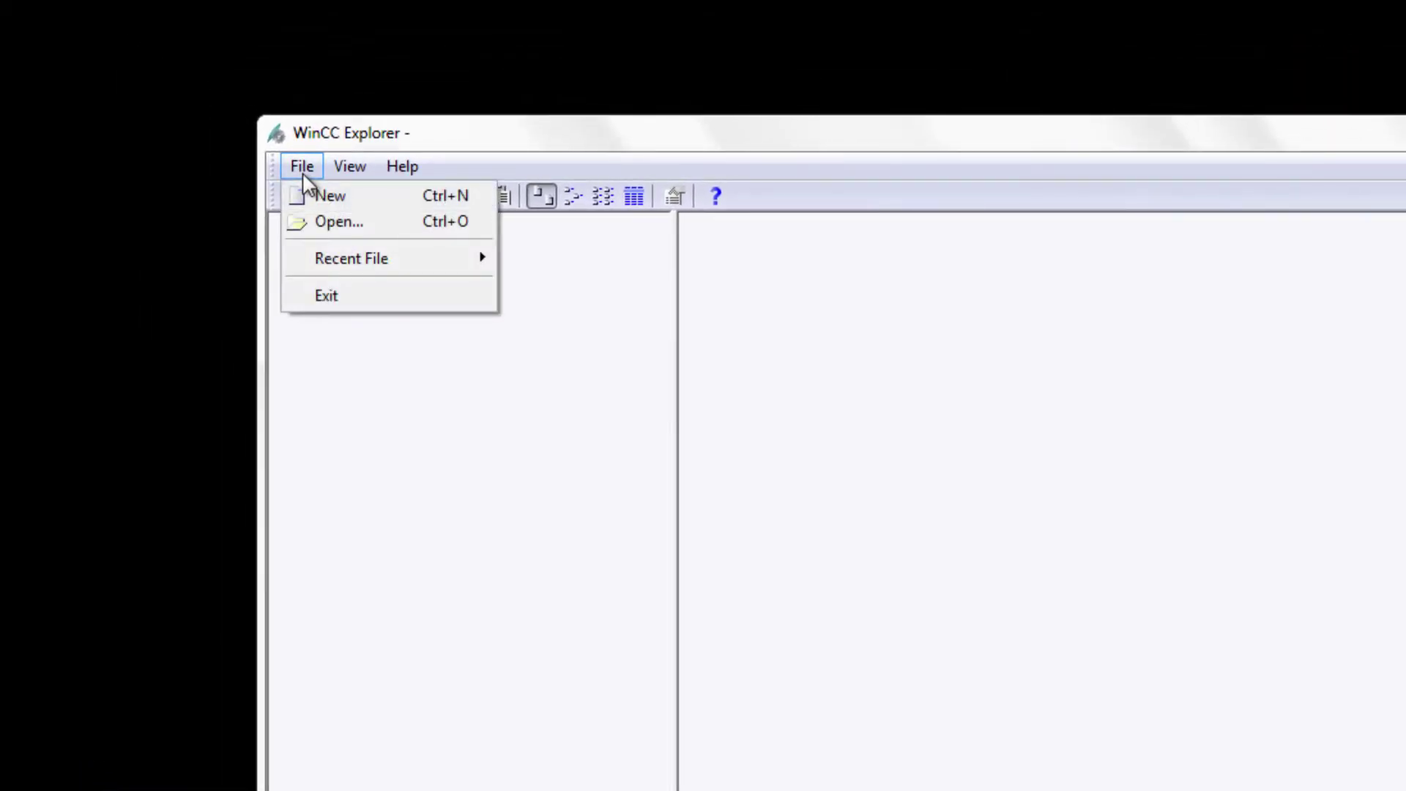
mouse_move(338, 159)
mouse_move(275, 169)
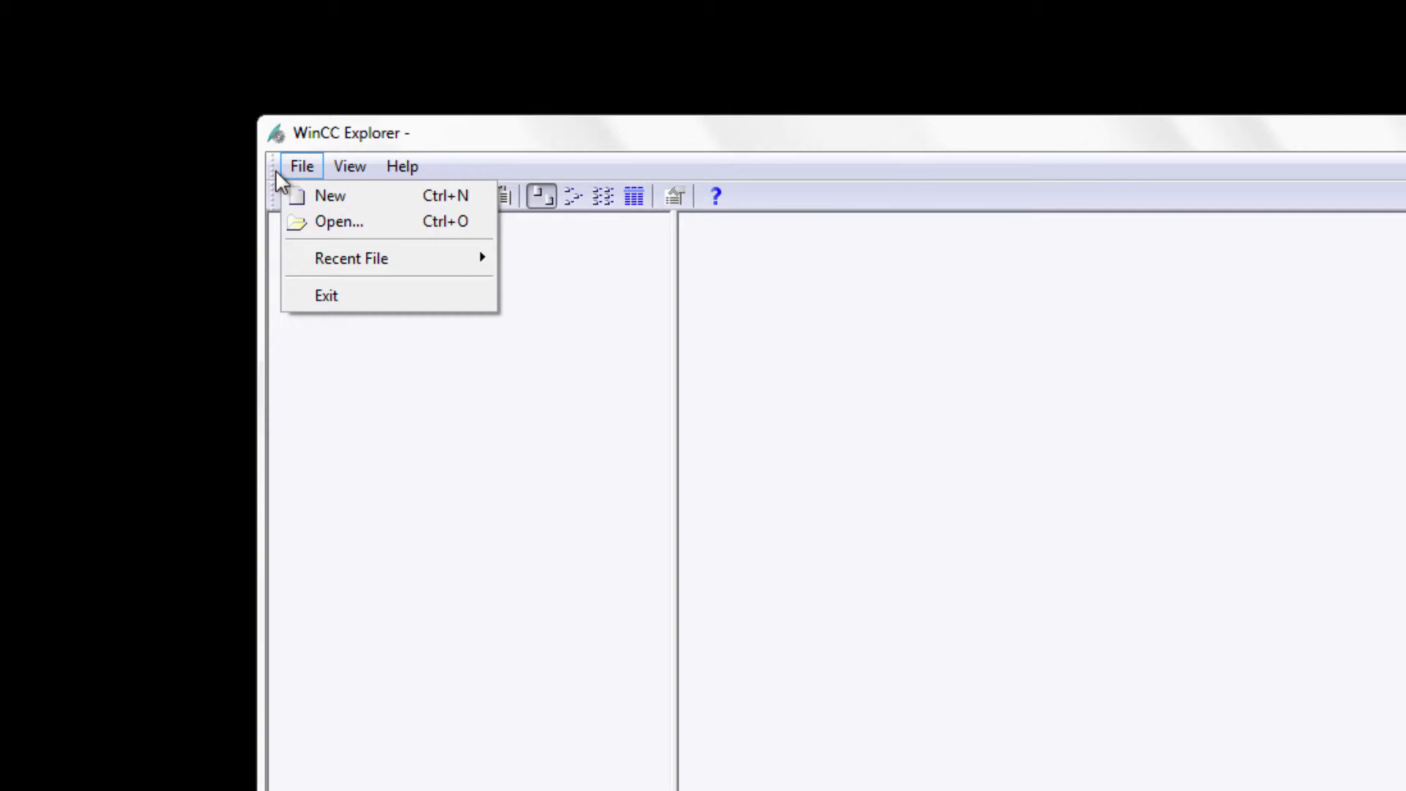
left_click(331, 196)
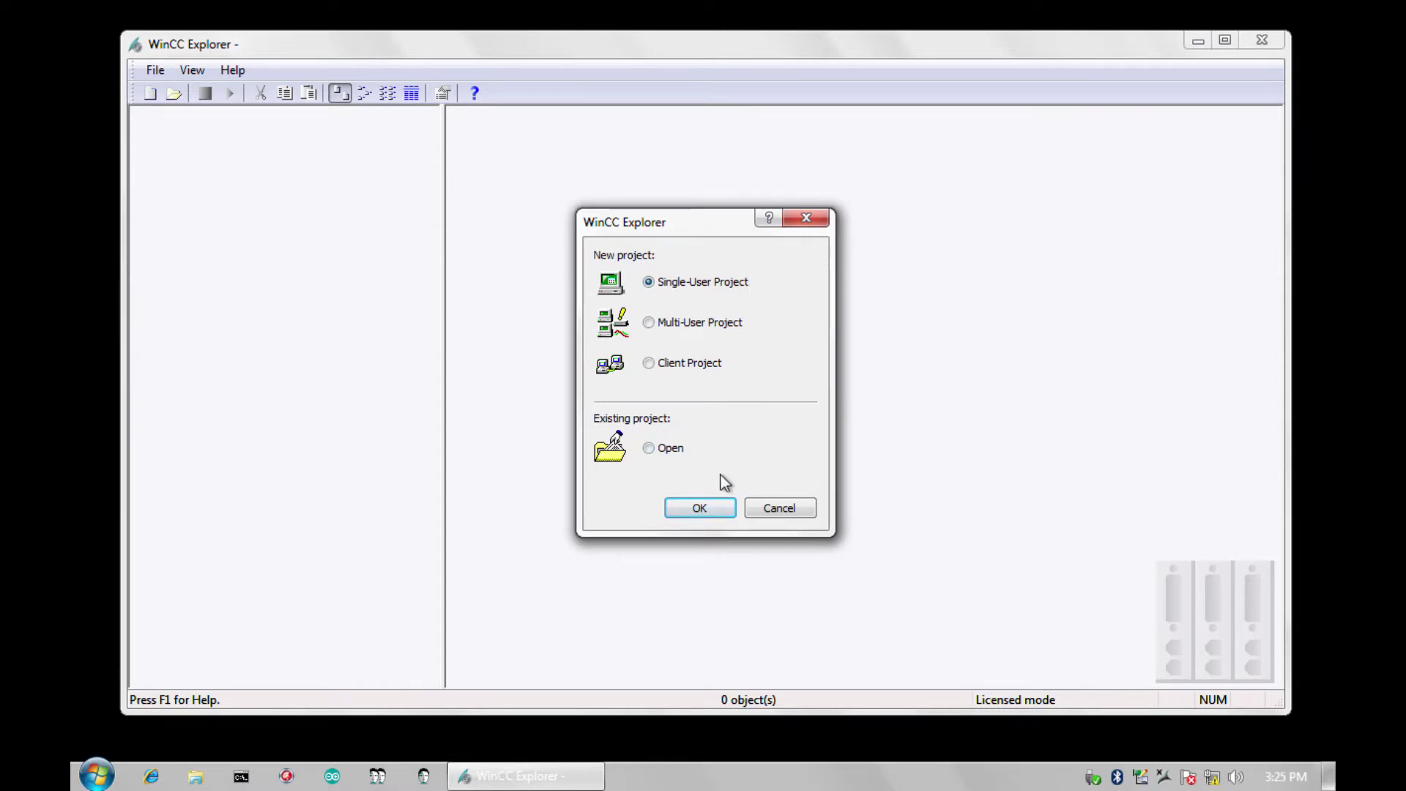
left_click(718, 512)
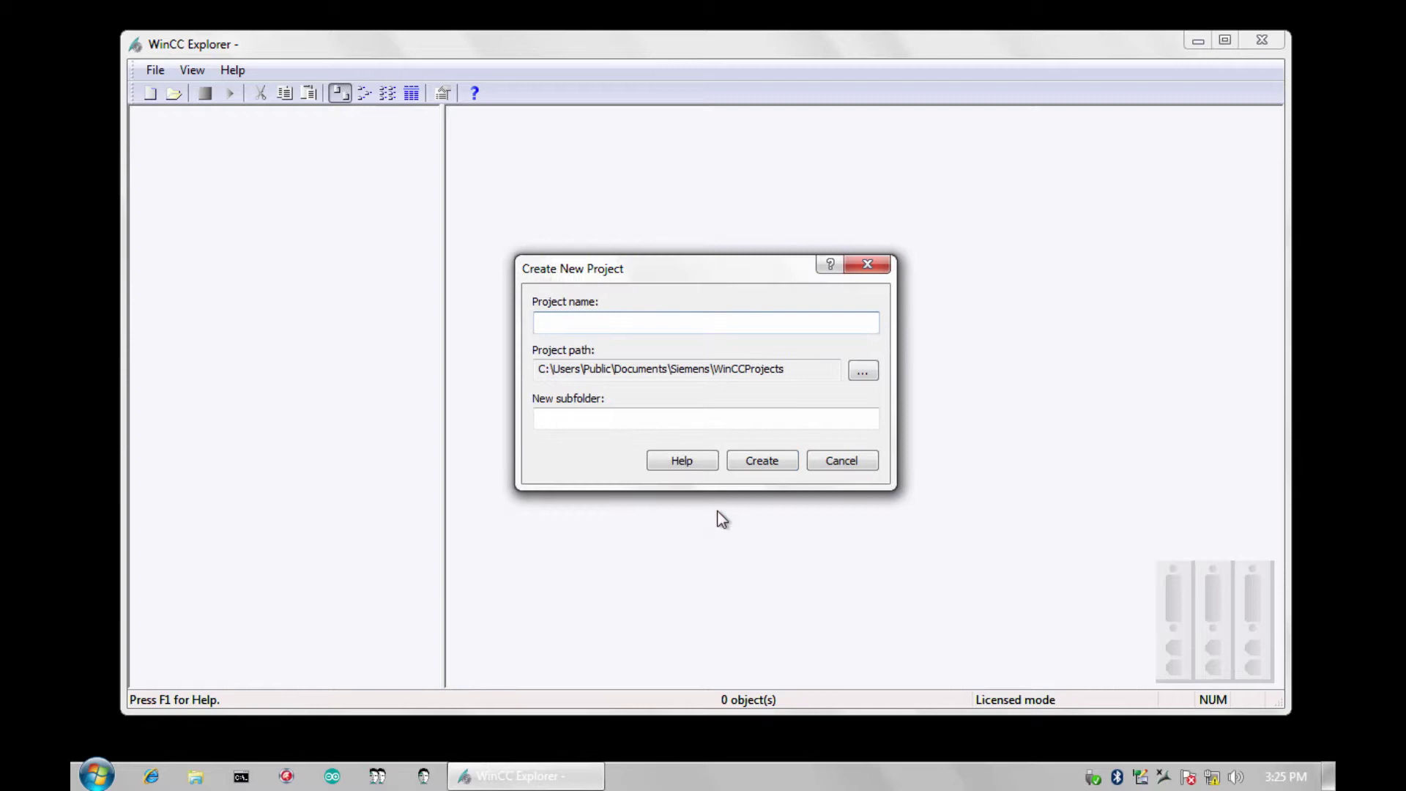
type("PLC_connection")
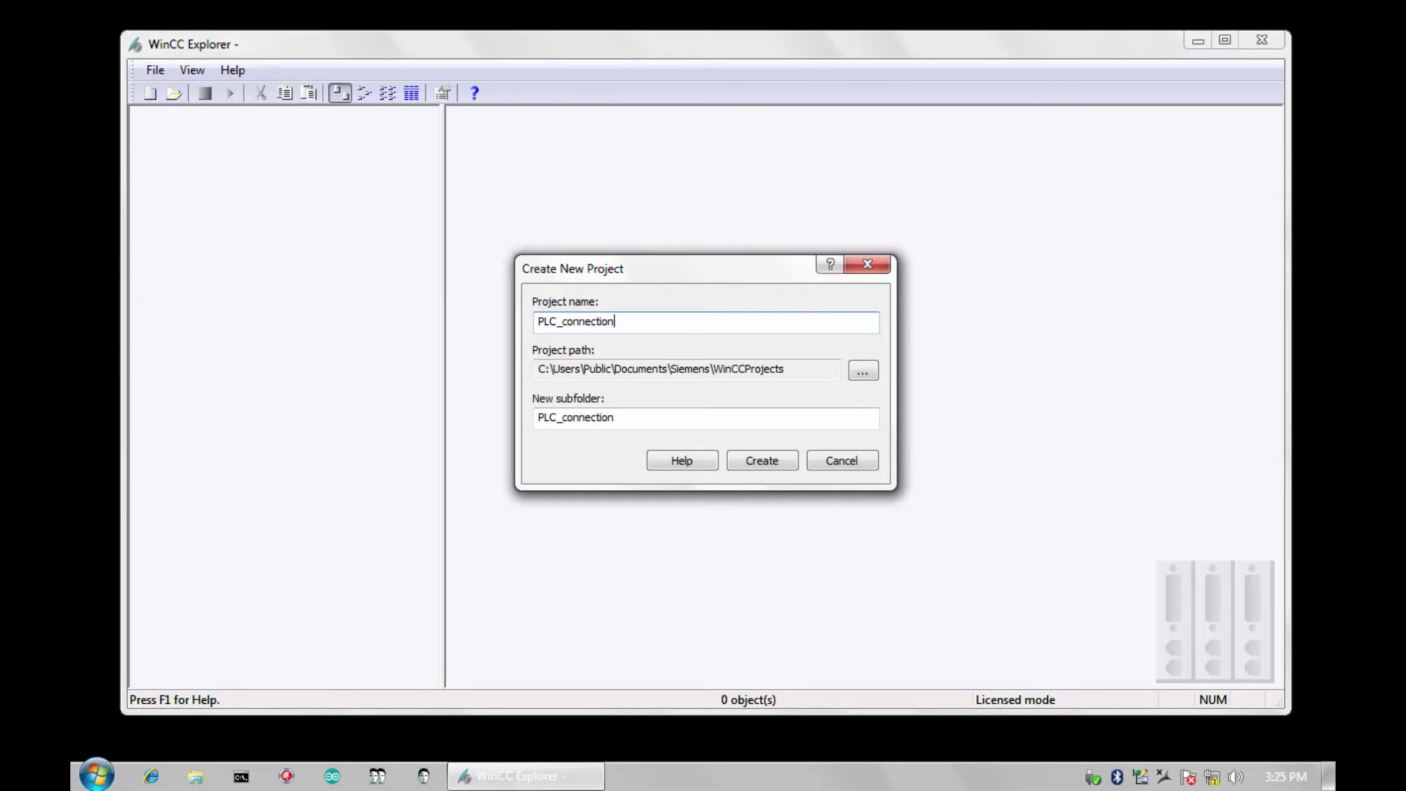
type("_tutorial")
left_click(775, 463)
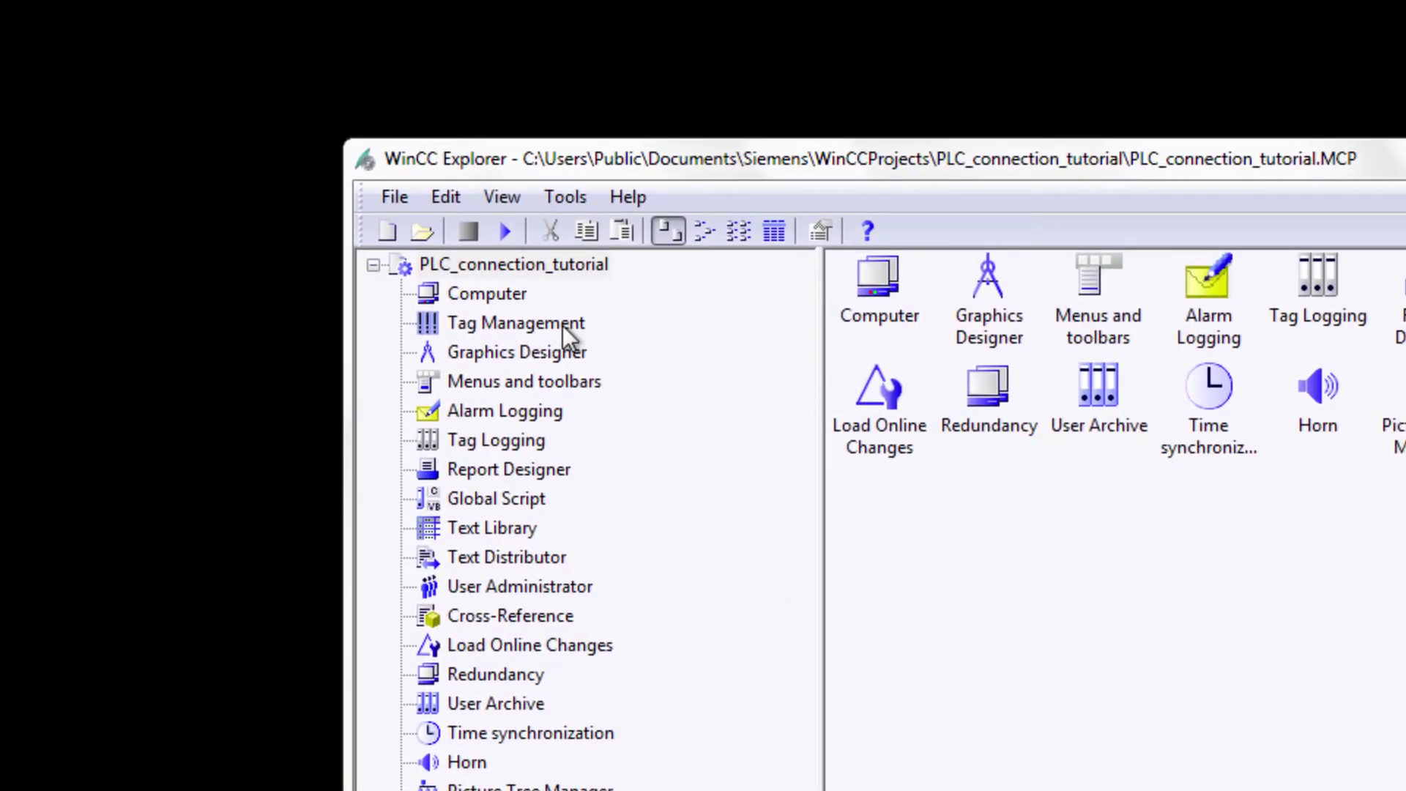
Step: Open the Tag Management editor from the project tree
right_click(562, 325)
left_click(671, 343)
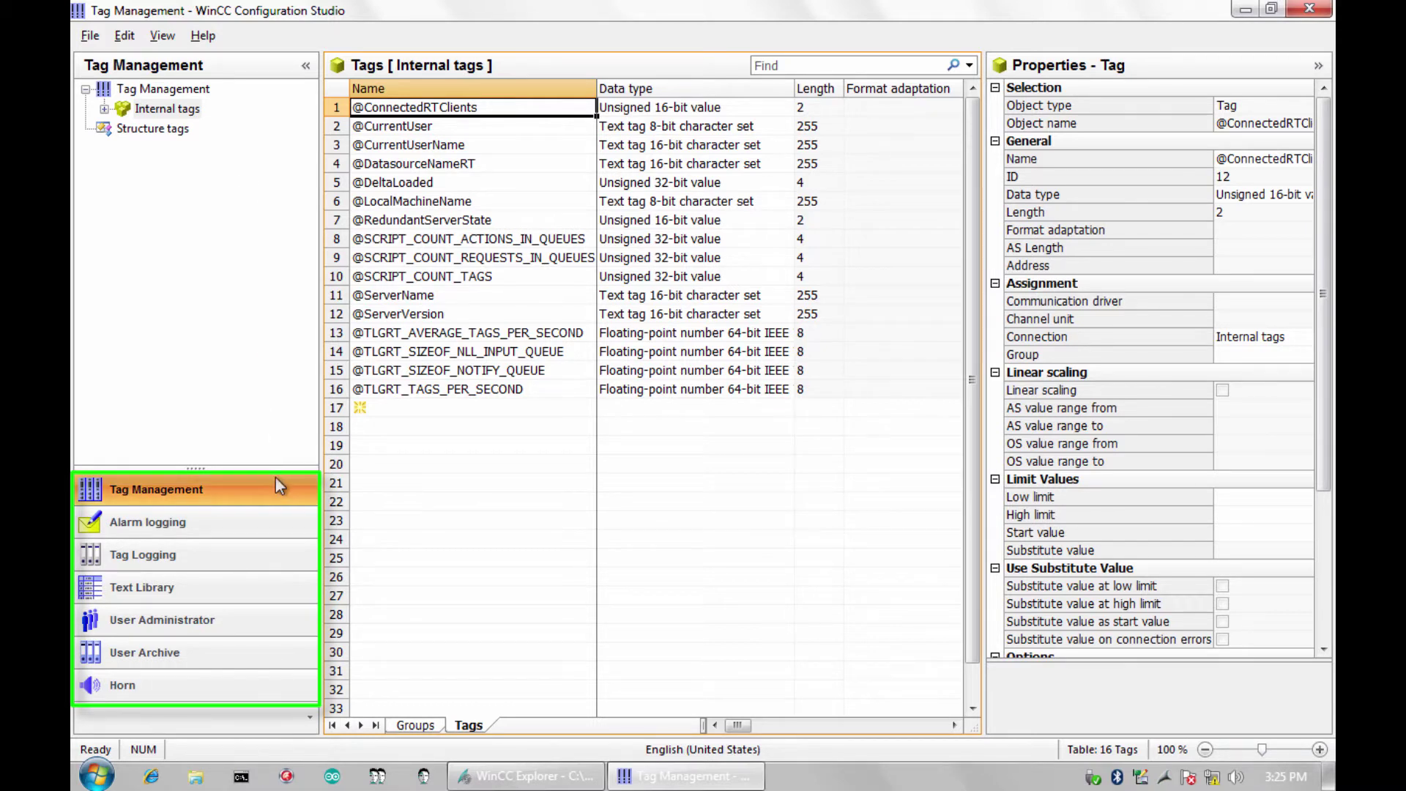
Step: Add the SIMATIC S7-1200, S7-1500 Channel driver under the Tag Management root
left_click(196, 86)
right_click(197, 86)
mouse_move(301, 100)
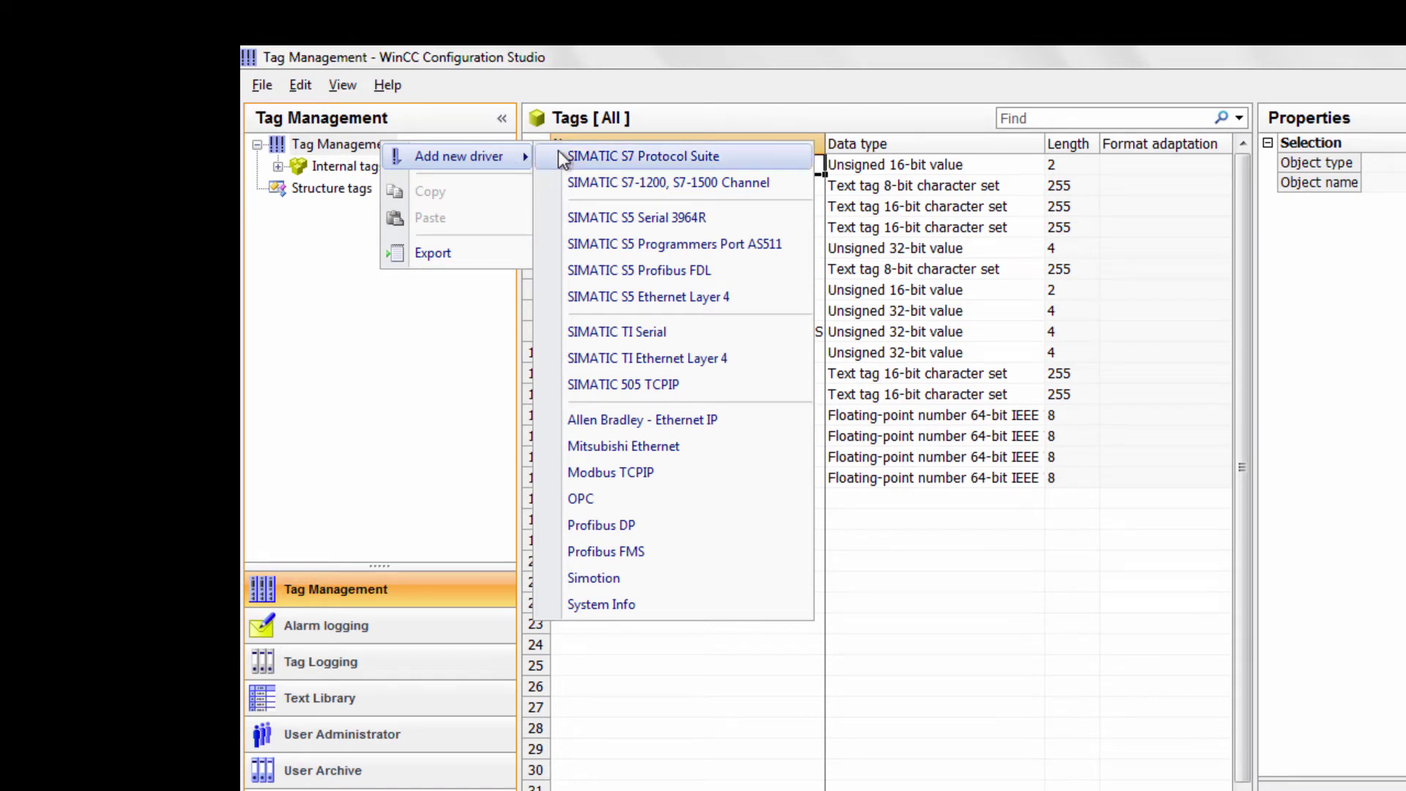
left_click(624, 182)
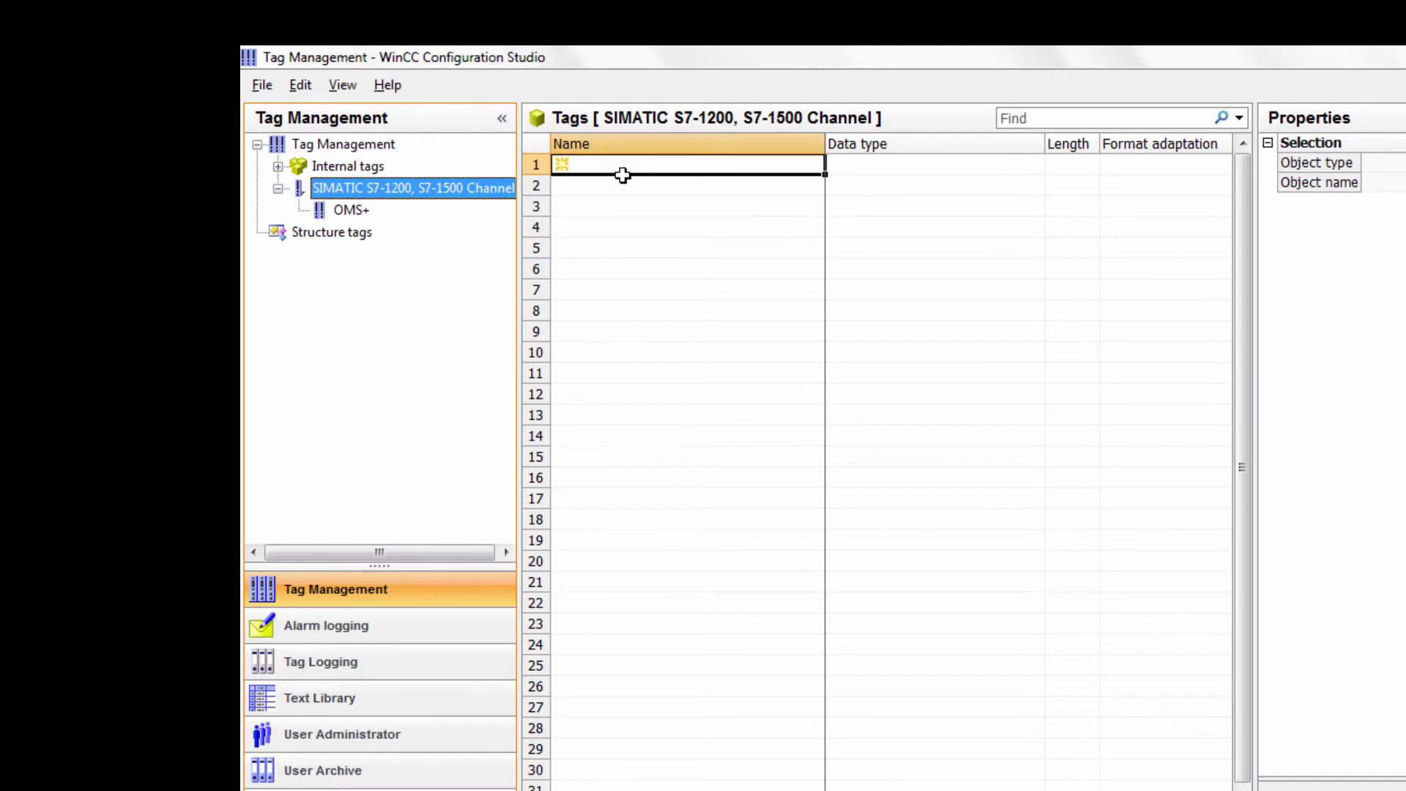
Step: Create a new connection under the OMS+ unit and name it PLC_1
right_click(364, 215)
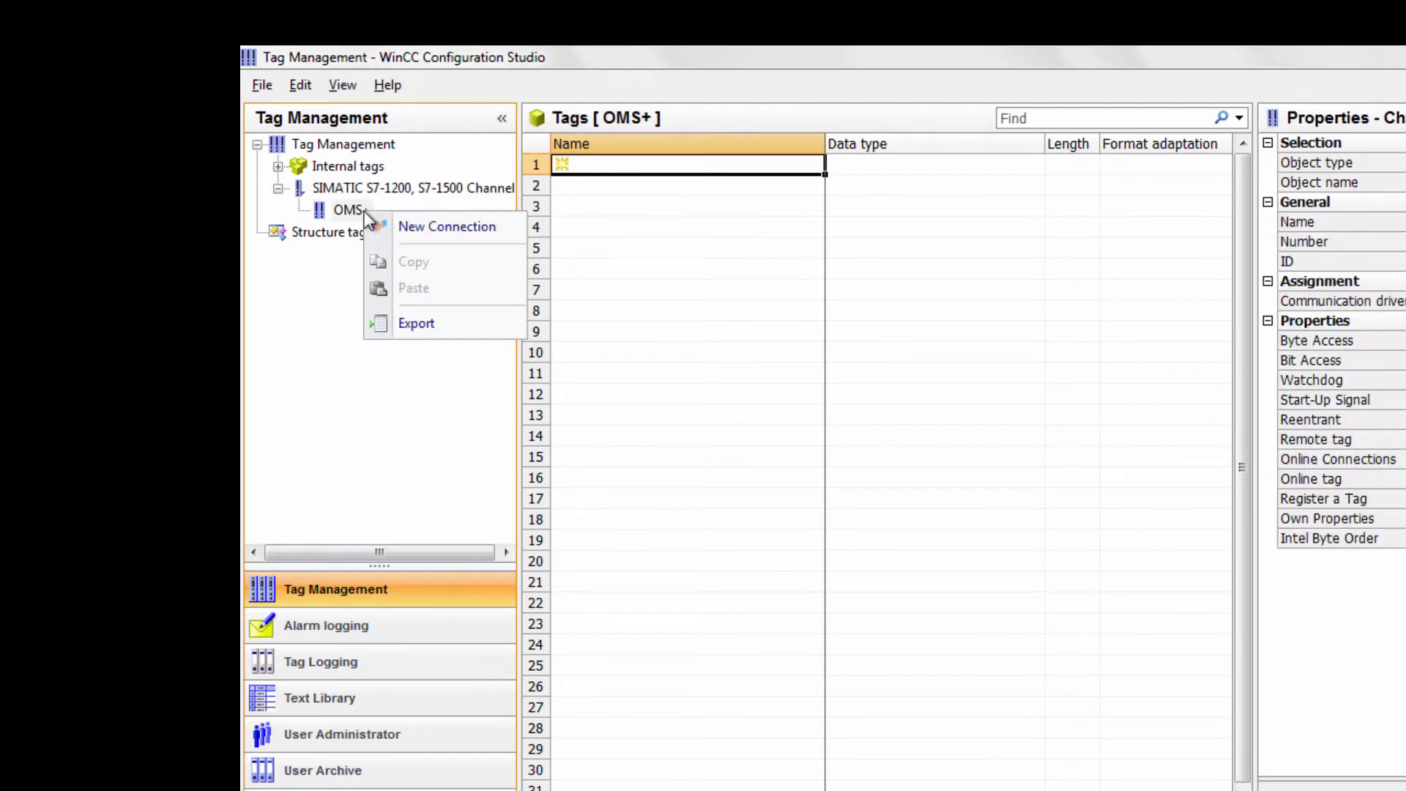
left_click(492, 231)
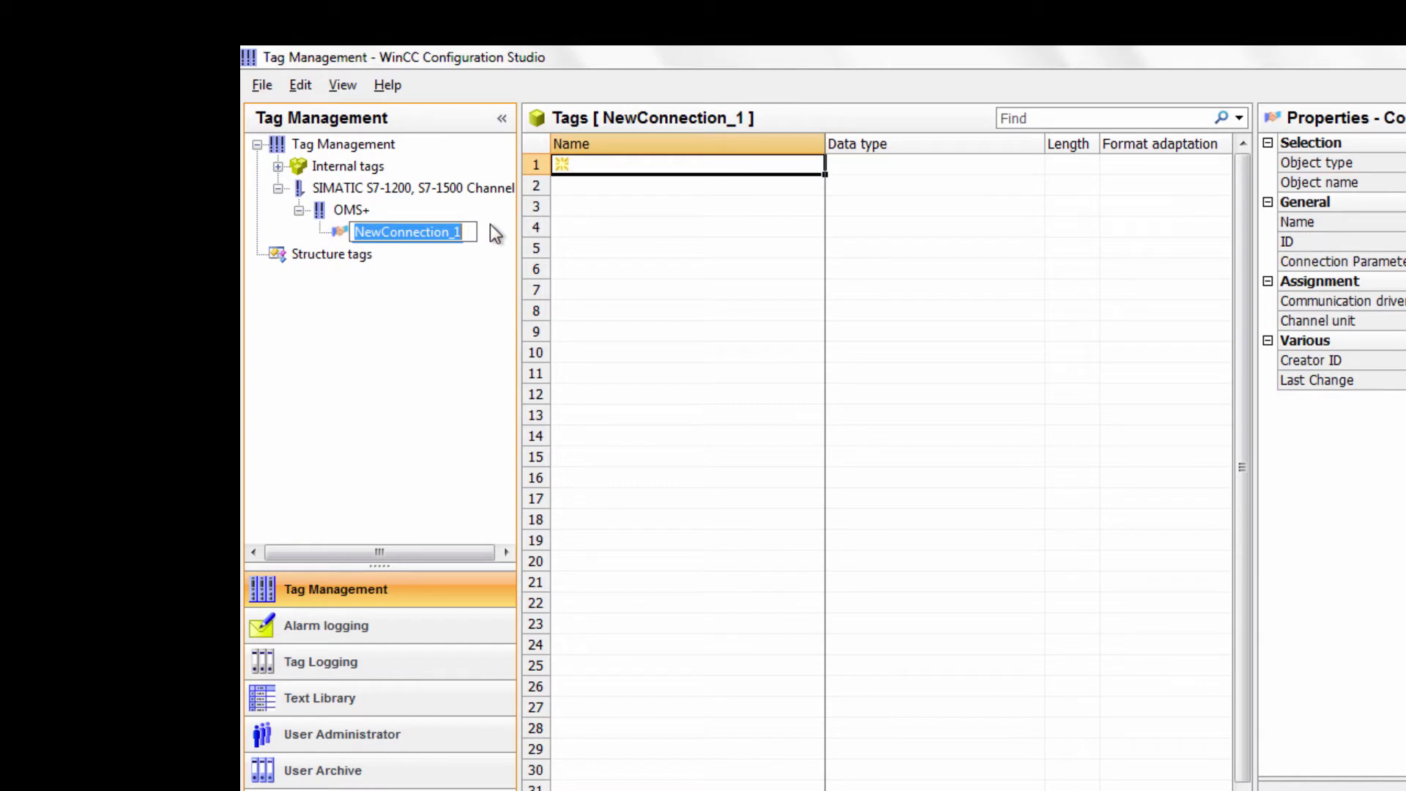
type("PLC_")
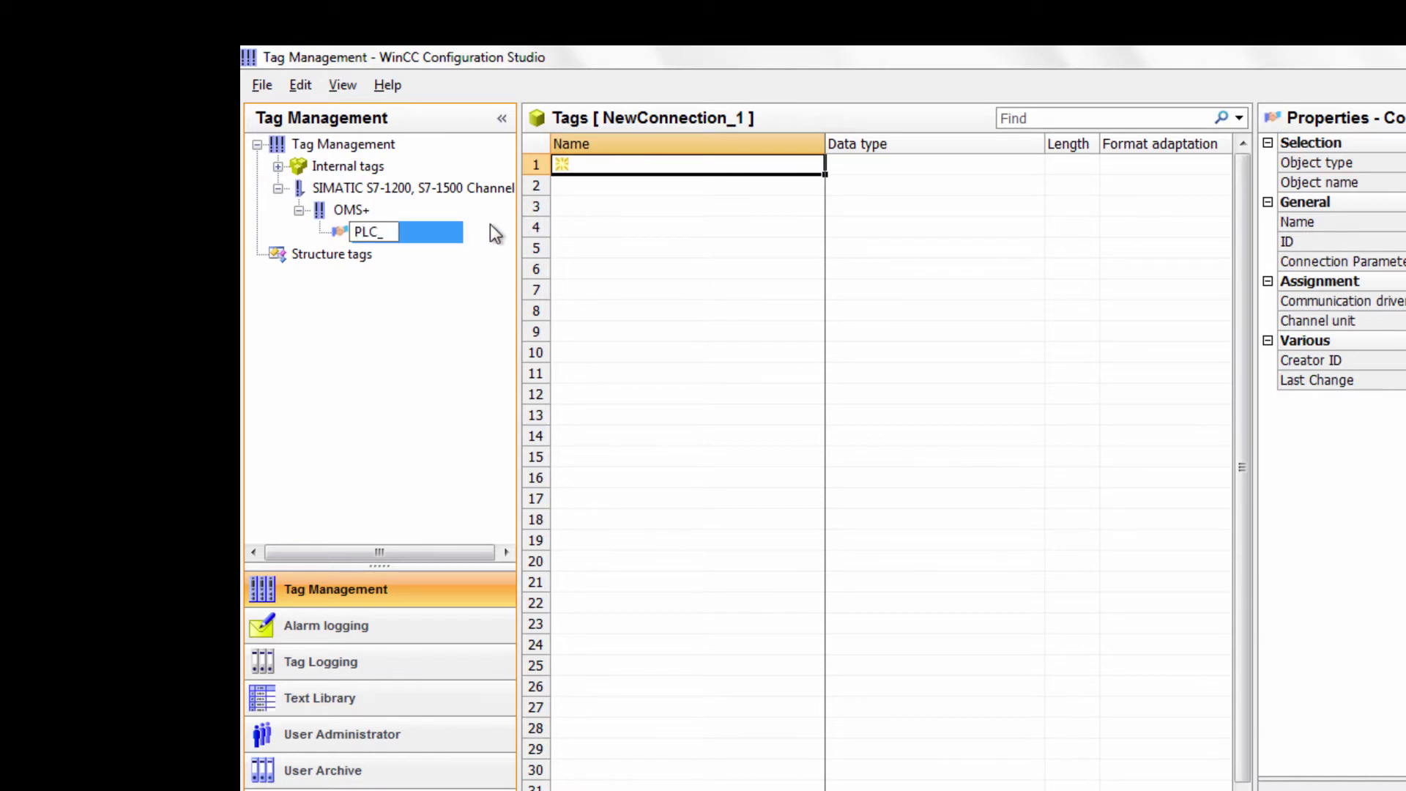
type("1")
key("Return")
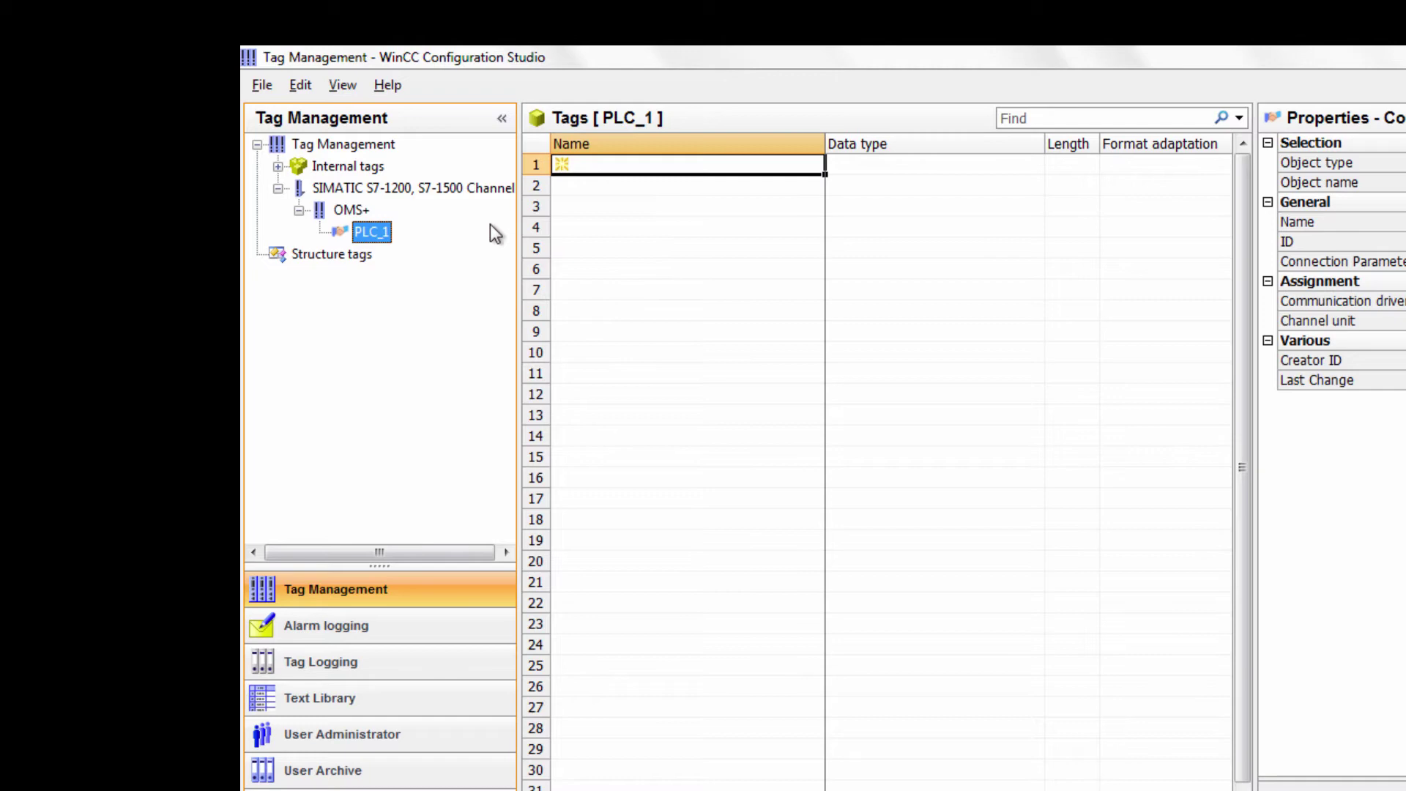
right_click(350, 239)
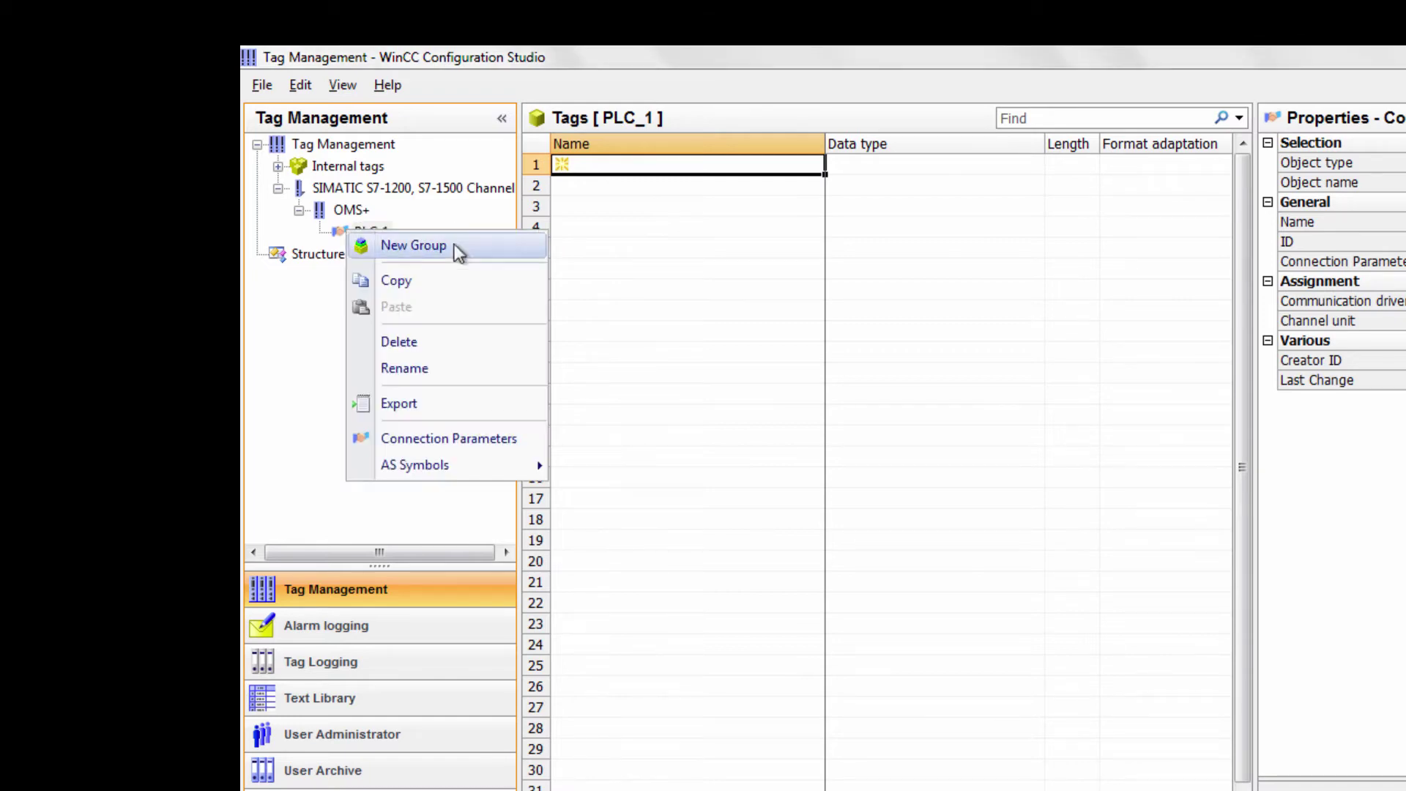
Step: Give PLC_1 IP address 192.168.1.223, access point MPI and product family S7 1200
left_click(541, 438)
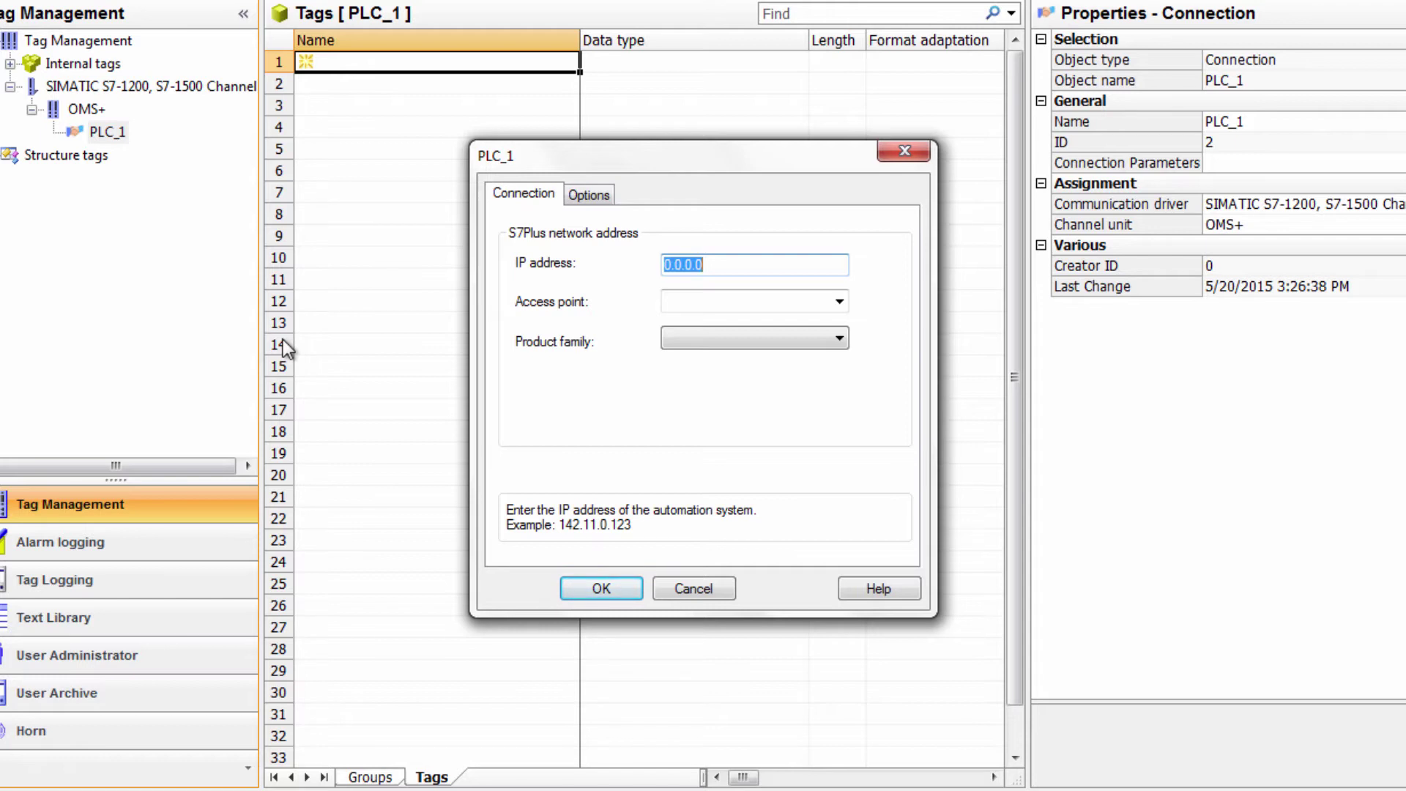
type("192.168.1.223")
left_click(838, 304)
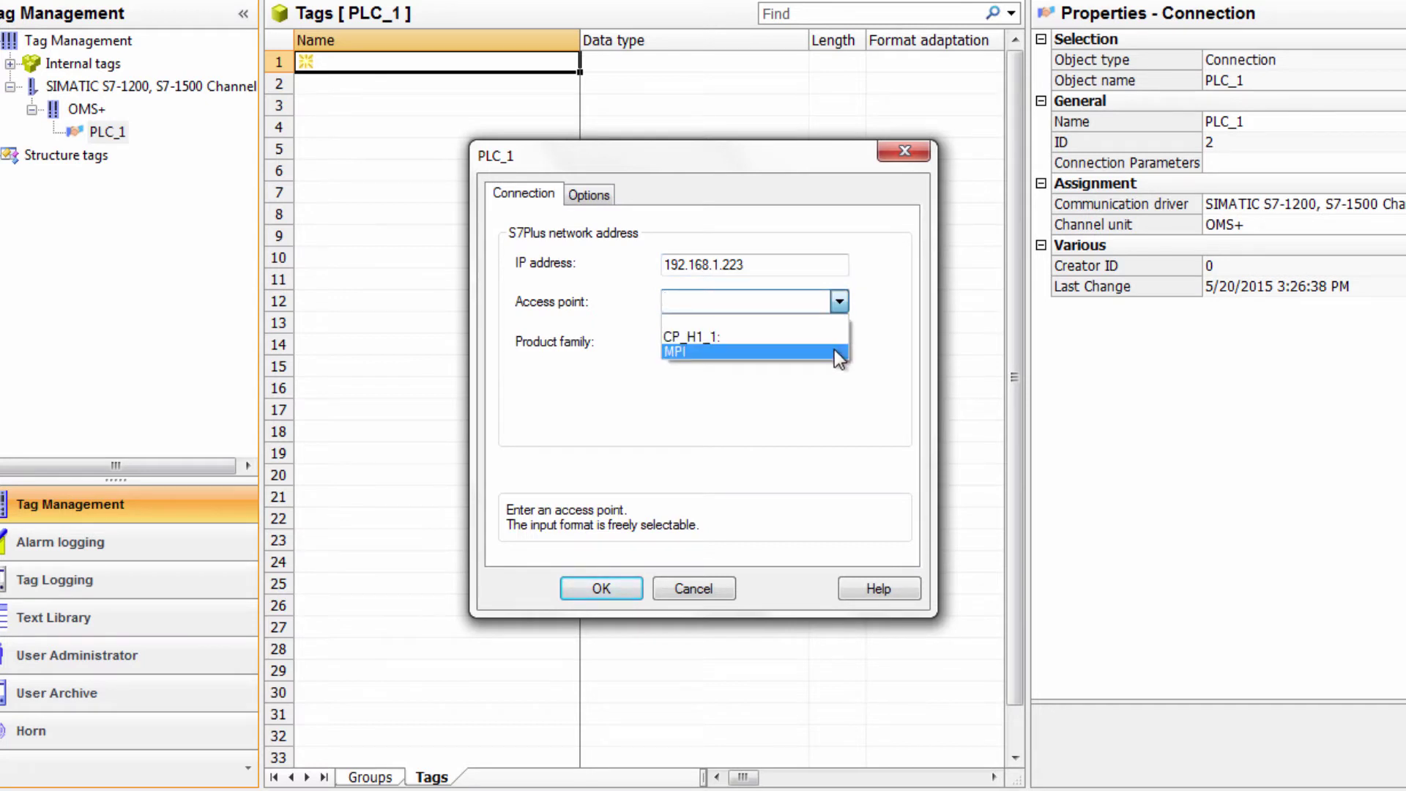
left_click(839, 353)
left_click(841, 337)
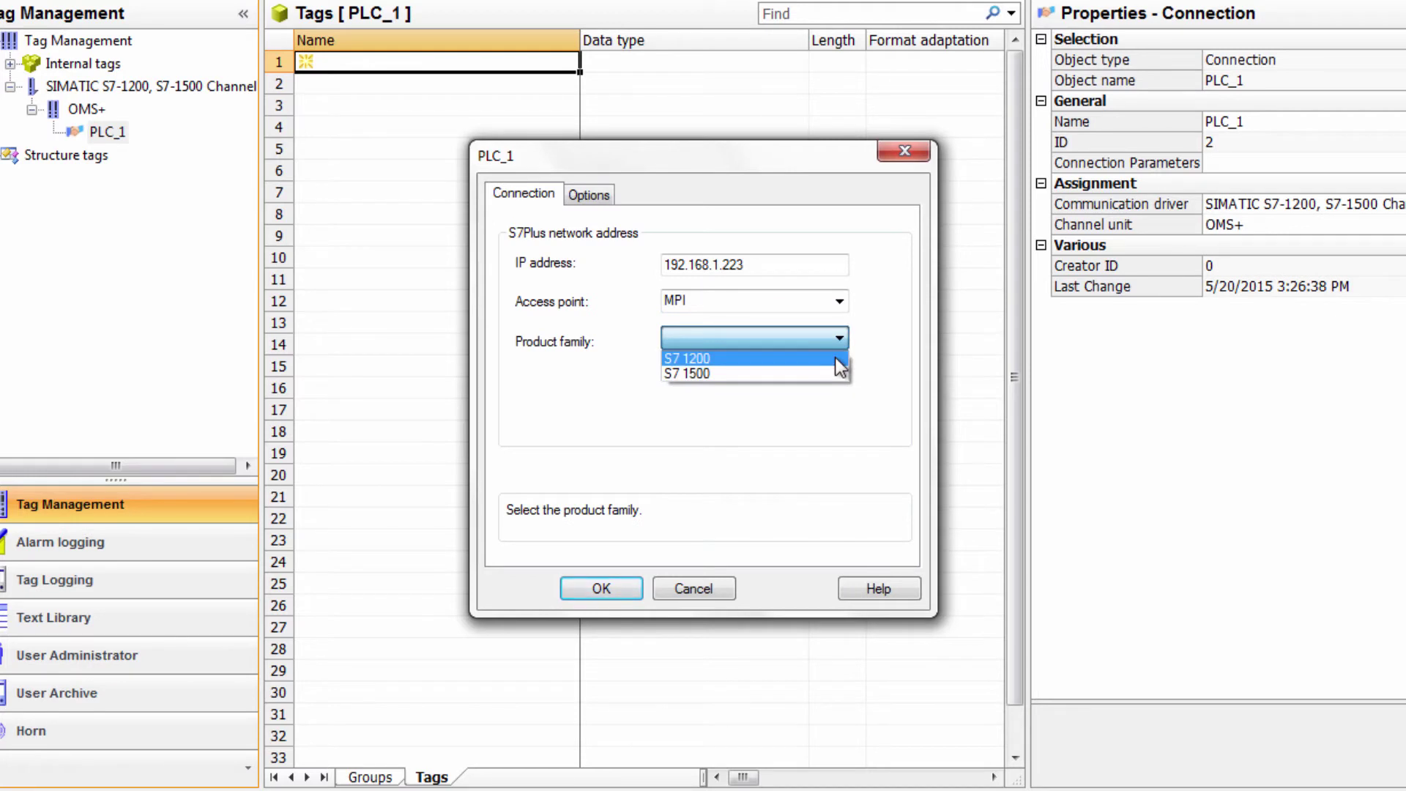
left_click(834, 357)
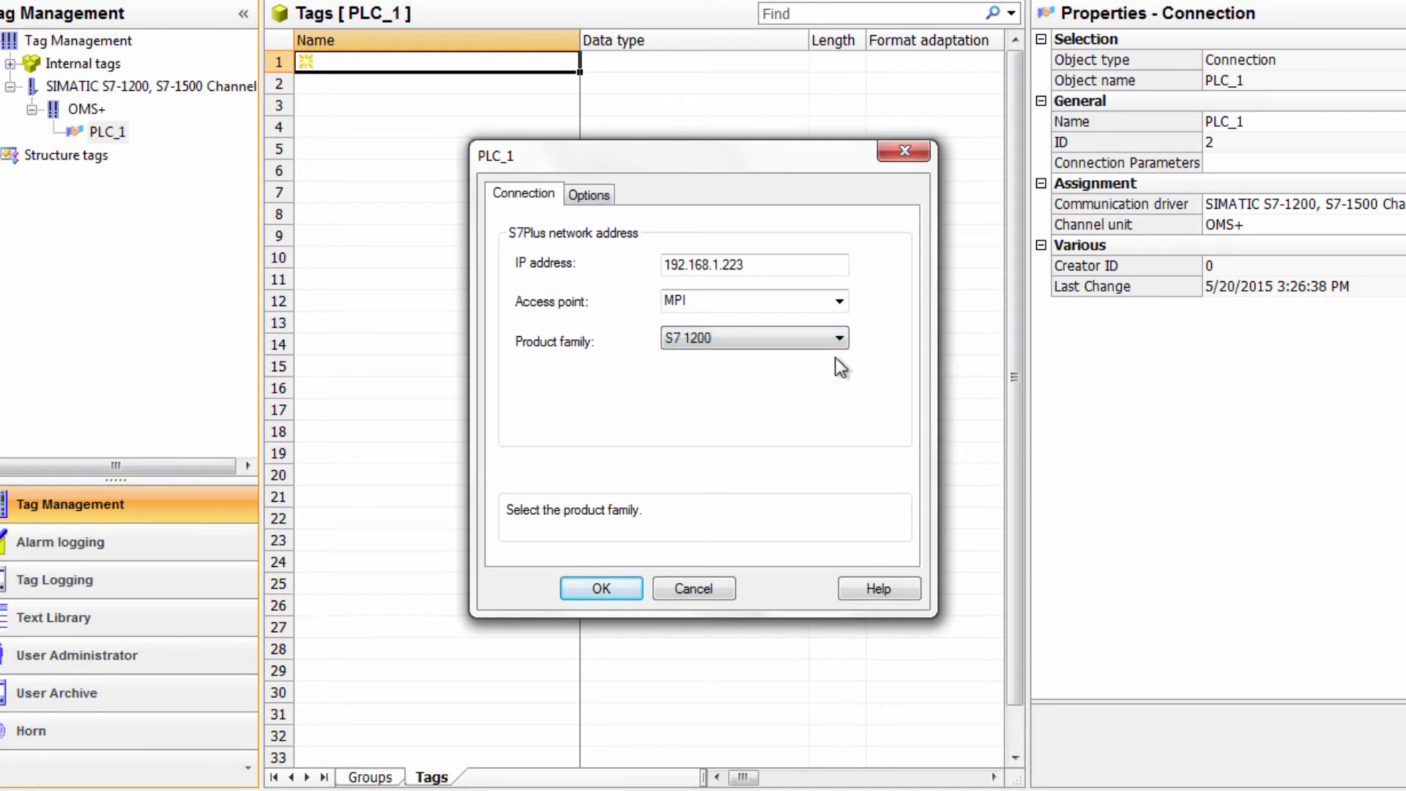
left_click(594, 204)
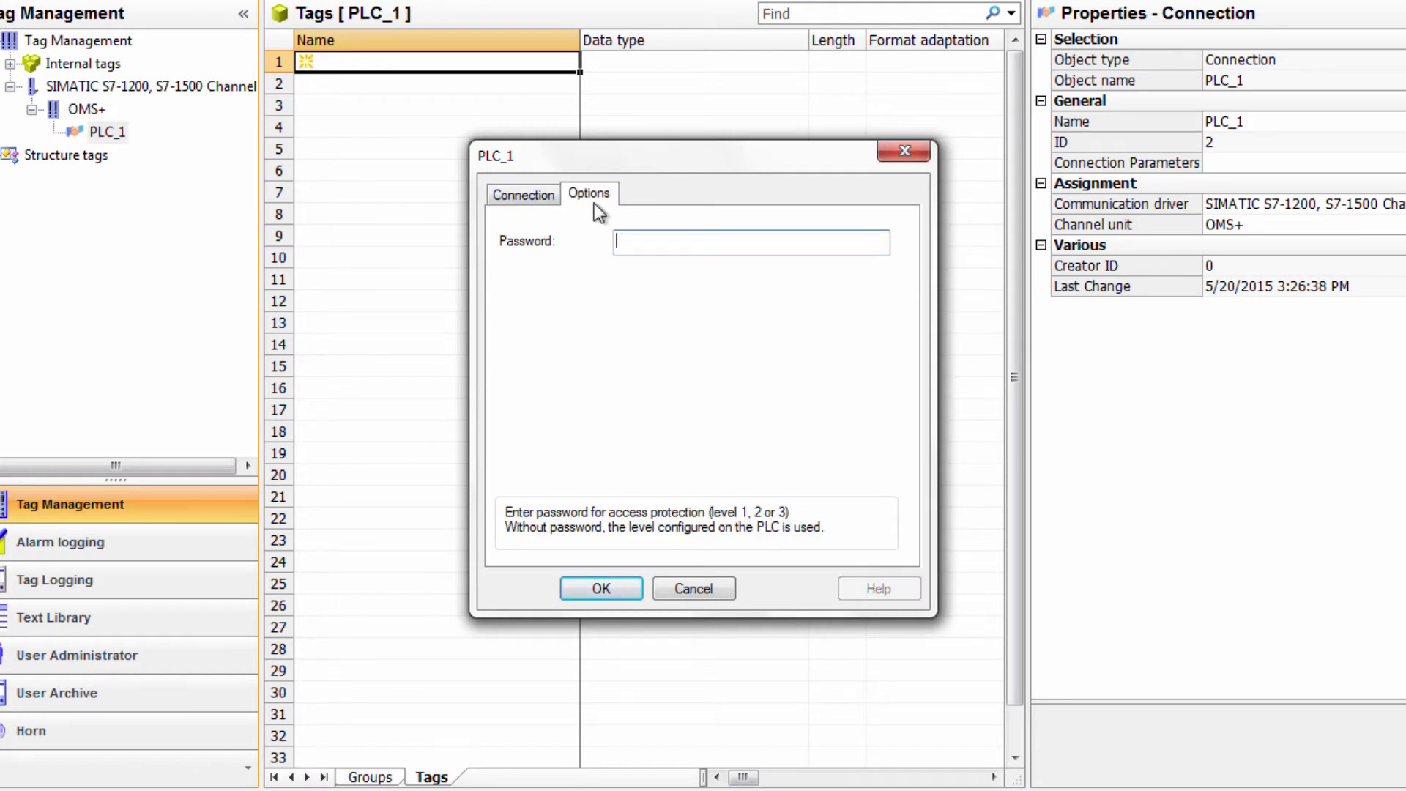
left_click(551, 198)
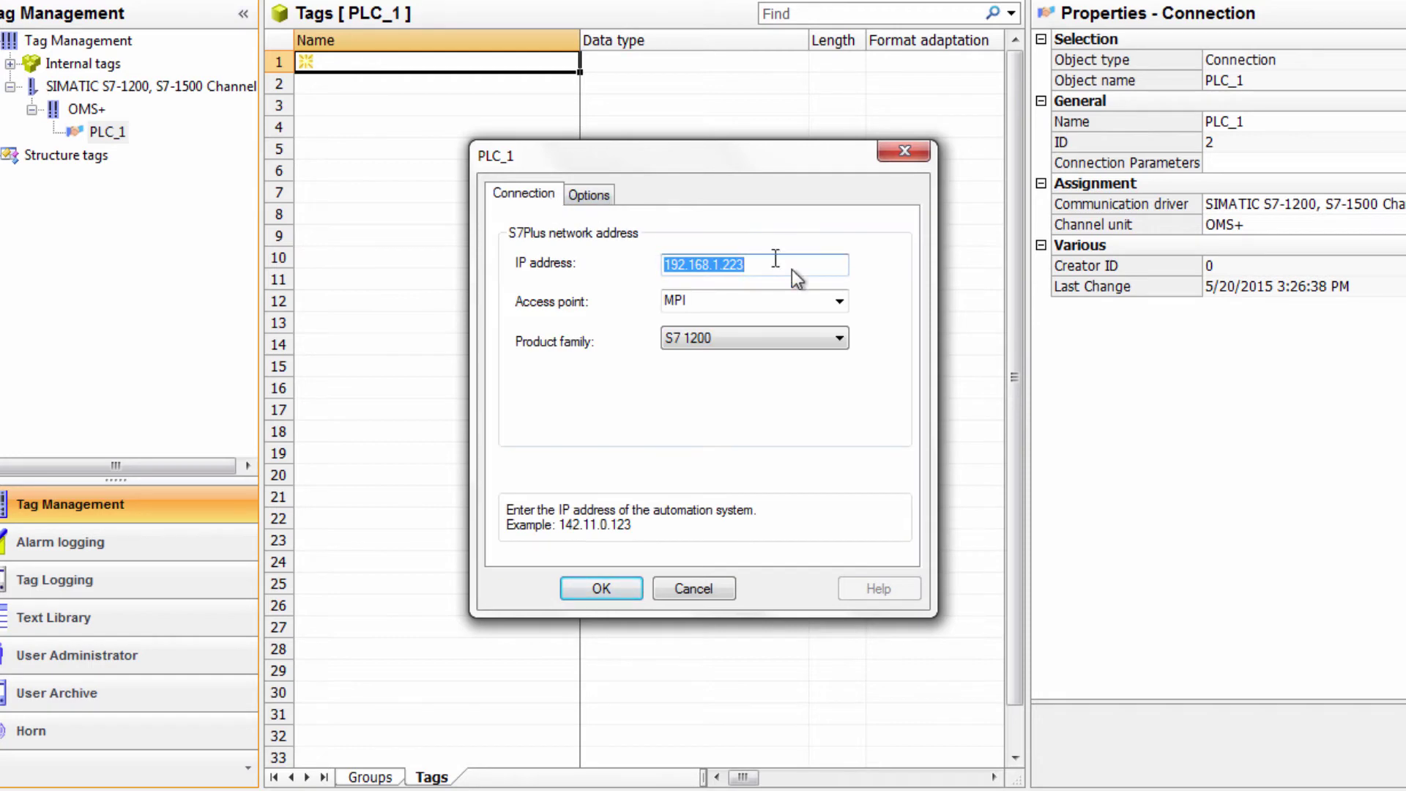
left_click(623, 581)
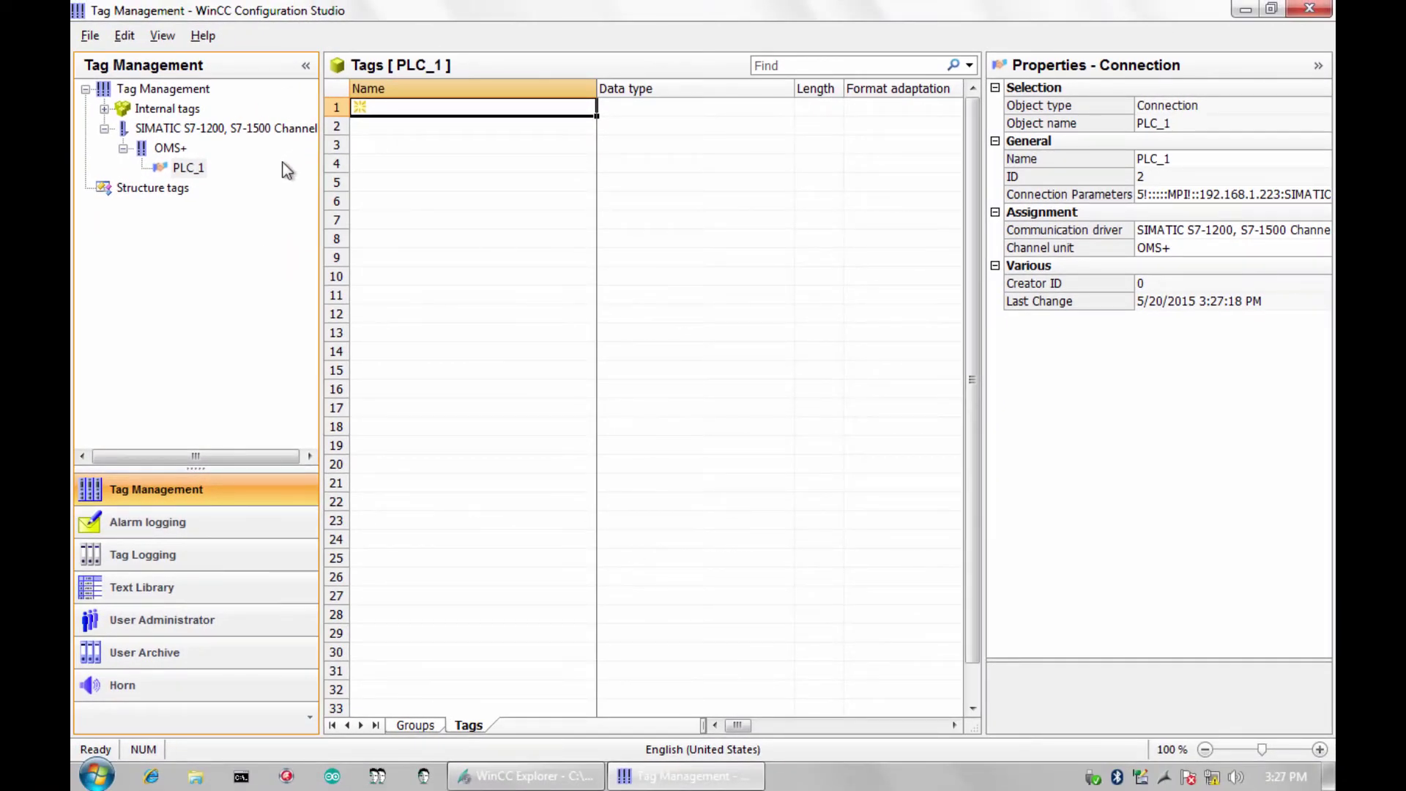
Step: Activate the project runtime in WinCC Explorer and dismiss the 'Start picture not found' warning
left_click(526, 775)
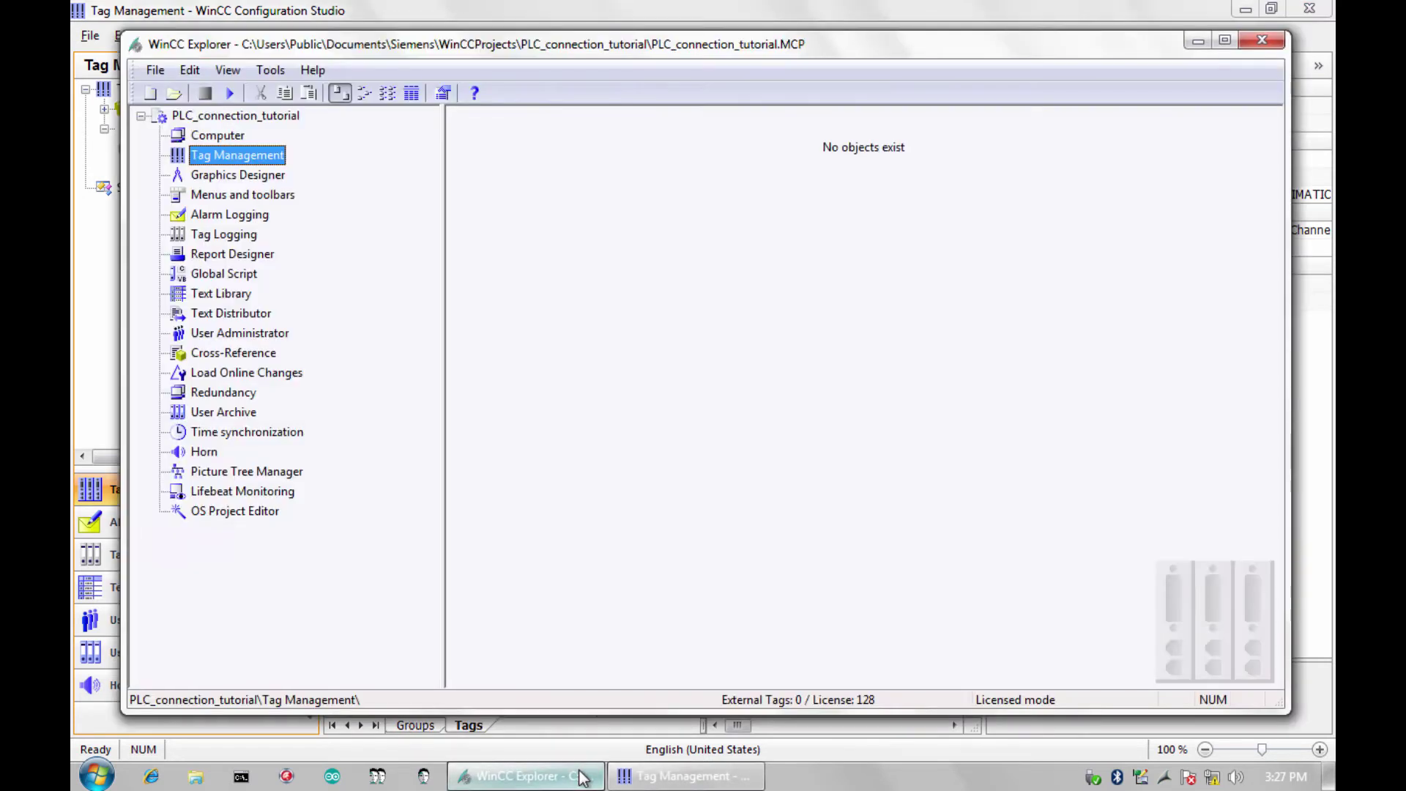
left_click(229, 93)
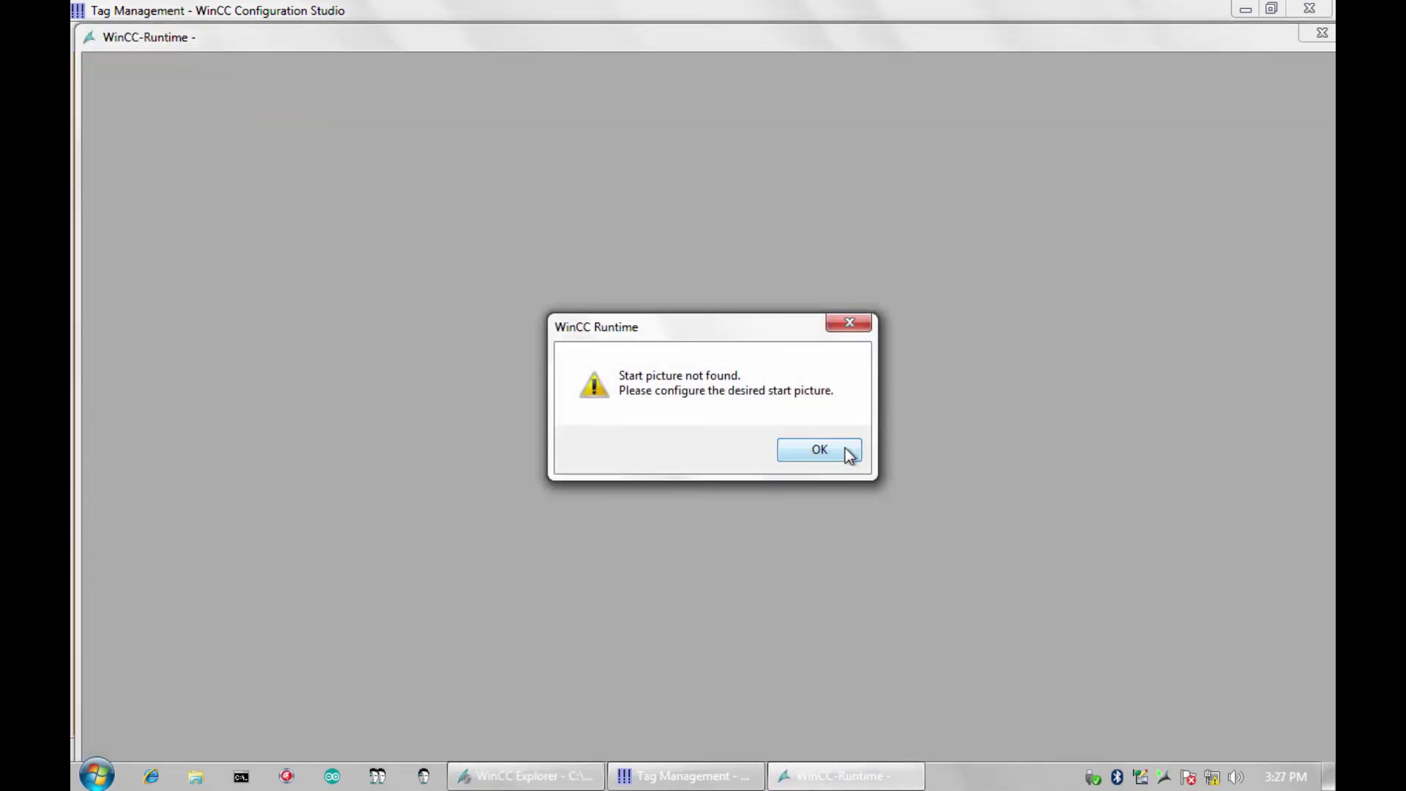
left_click(845, 449)
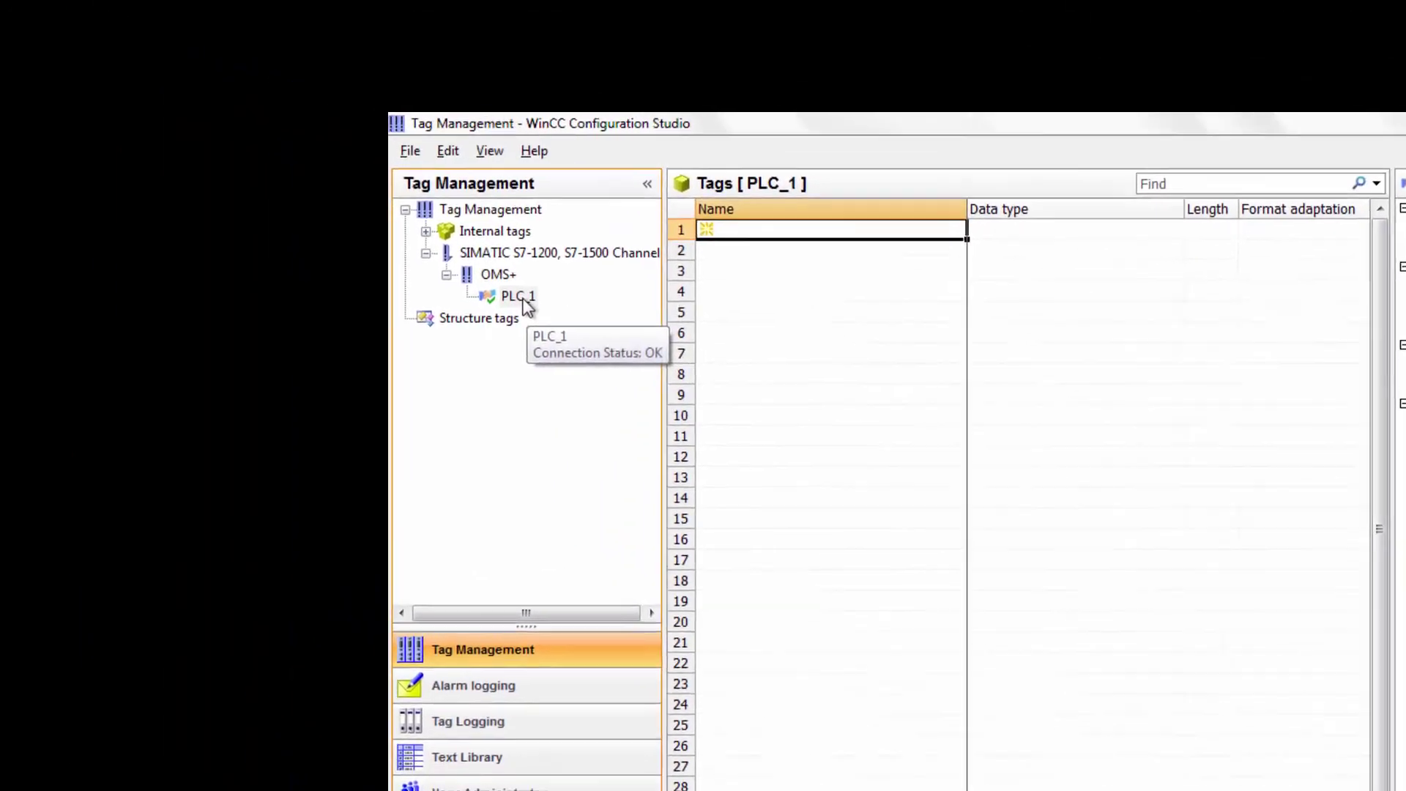
Step: Read the AS symbols from the PLC_1 automation system and acknowledge the success message
right_click(192, 169)
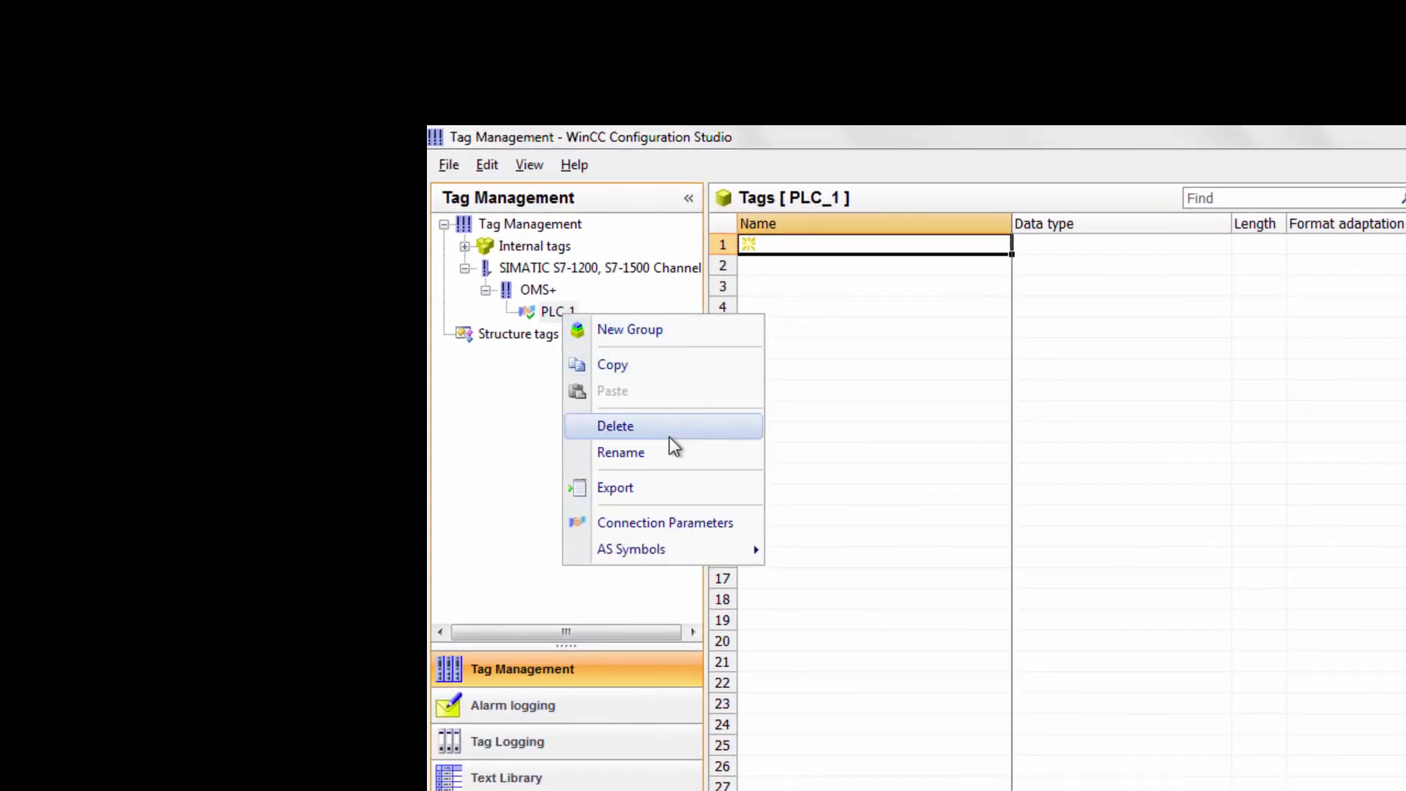
mouse_move(704, 546)
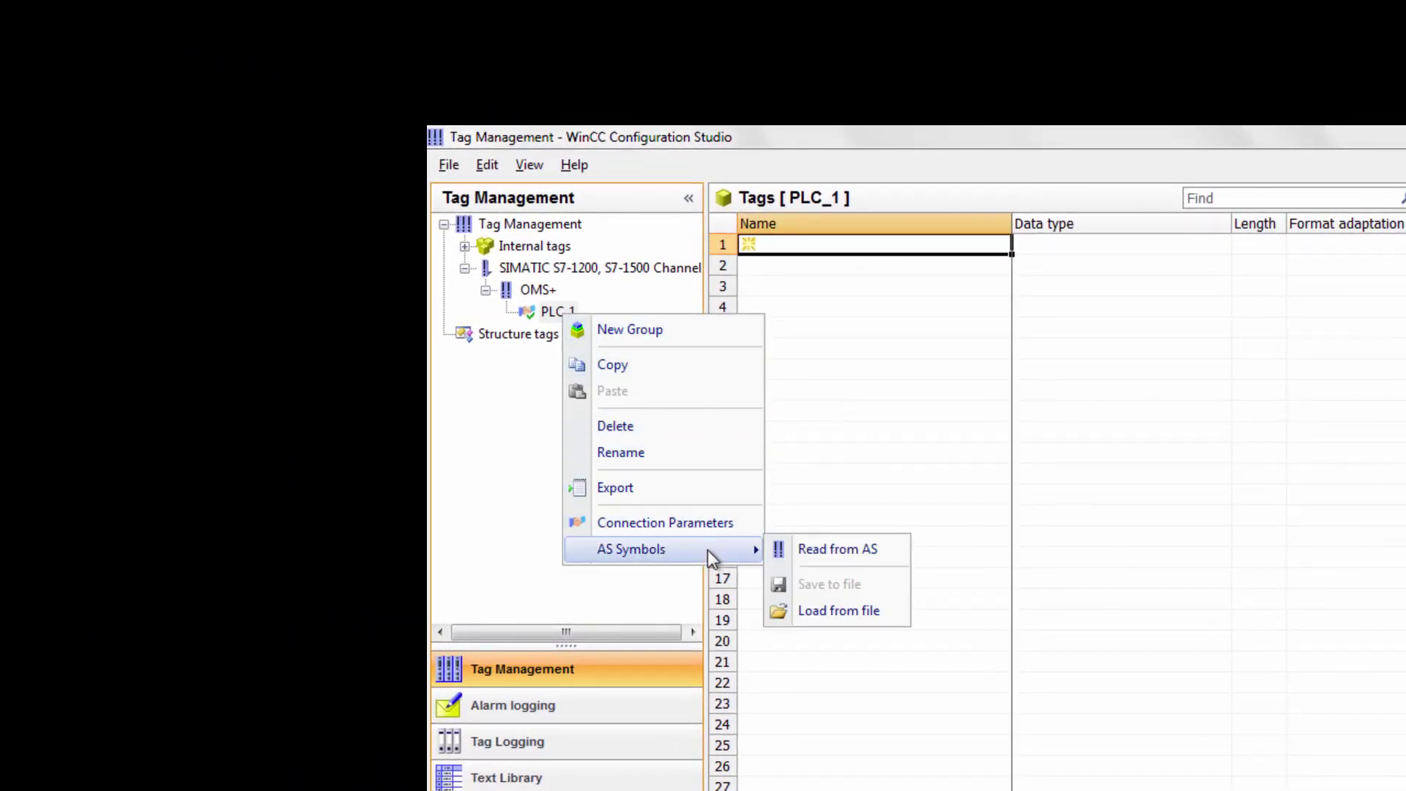
left_click(886, 550)
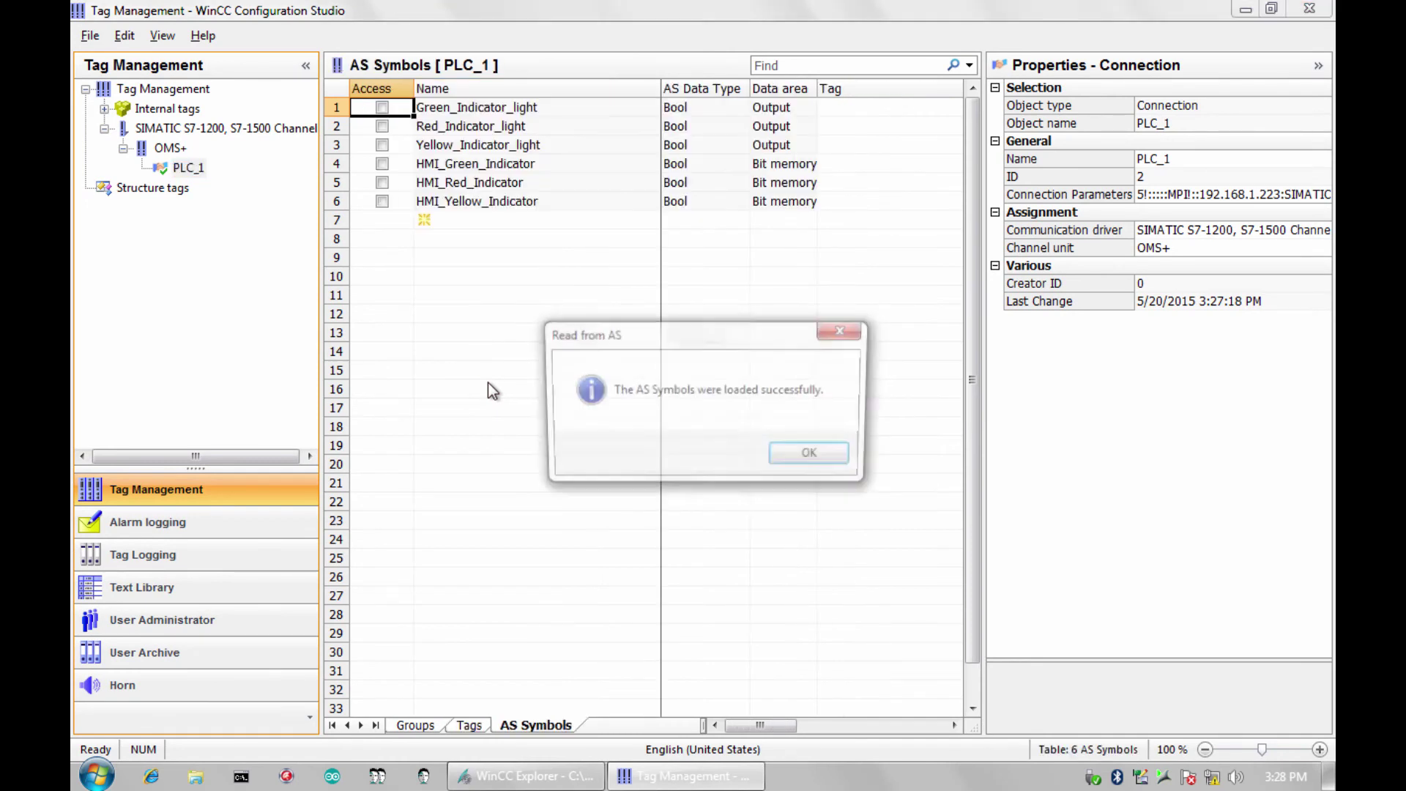
left_click(840, 457)
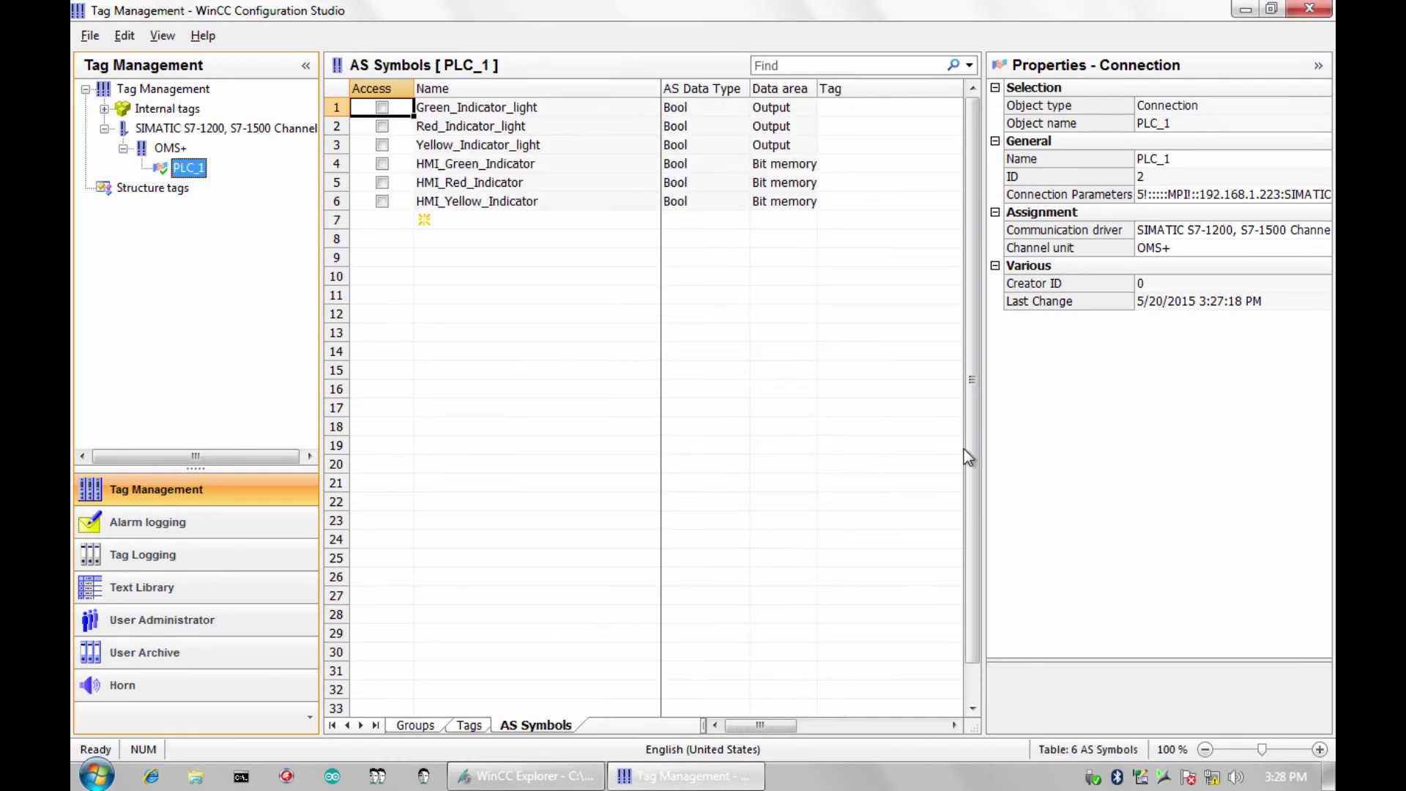
Step: Select all six AS symbols for access so they become Binary Tags in the PLC_1 Tags table
left_click(1317, 67)
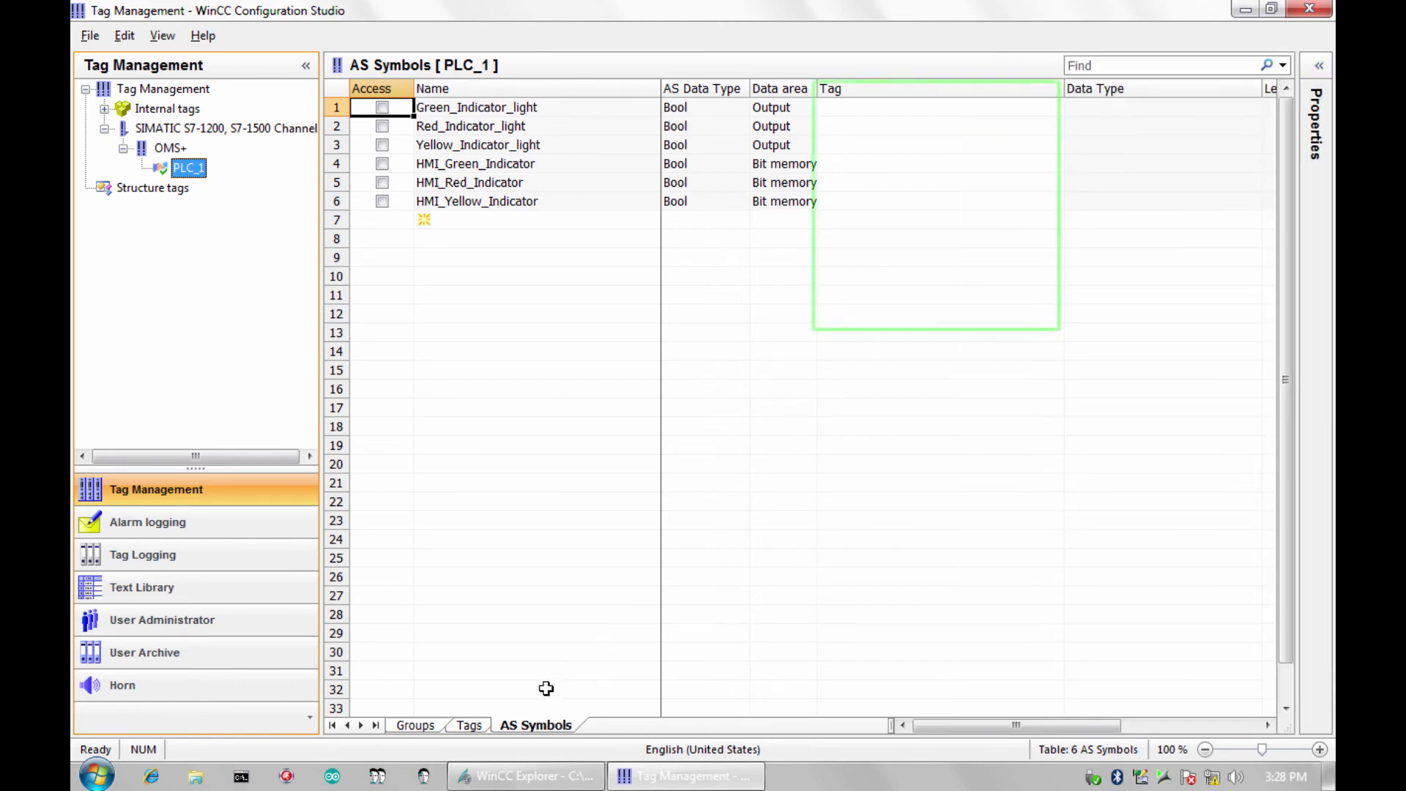
left_click(477, 726)
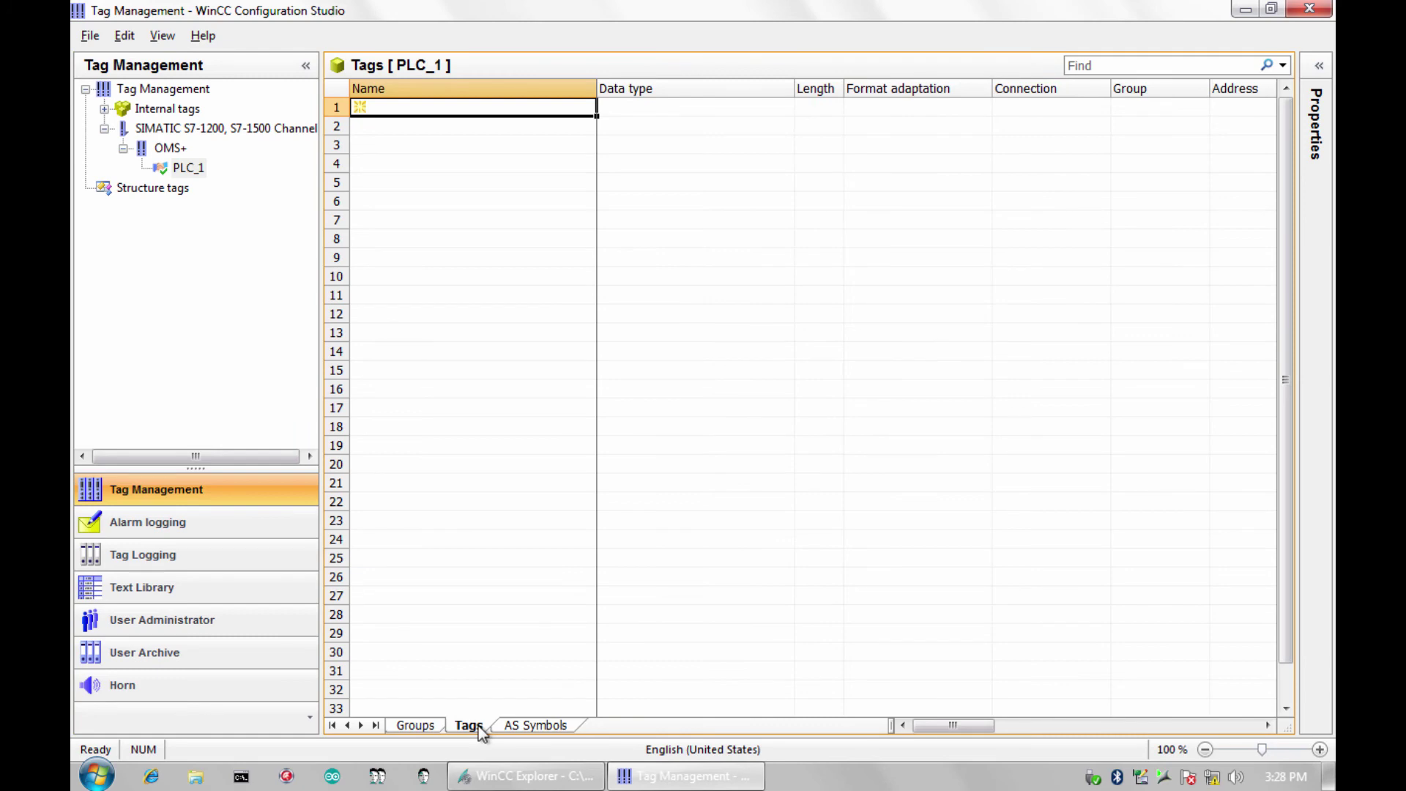
left_click(519, 724)
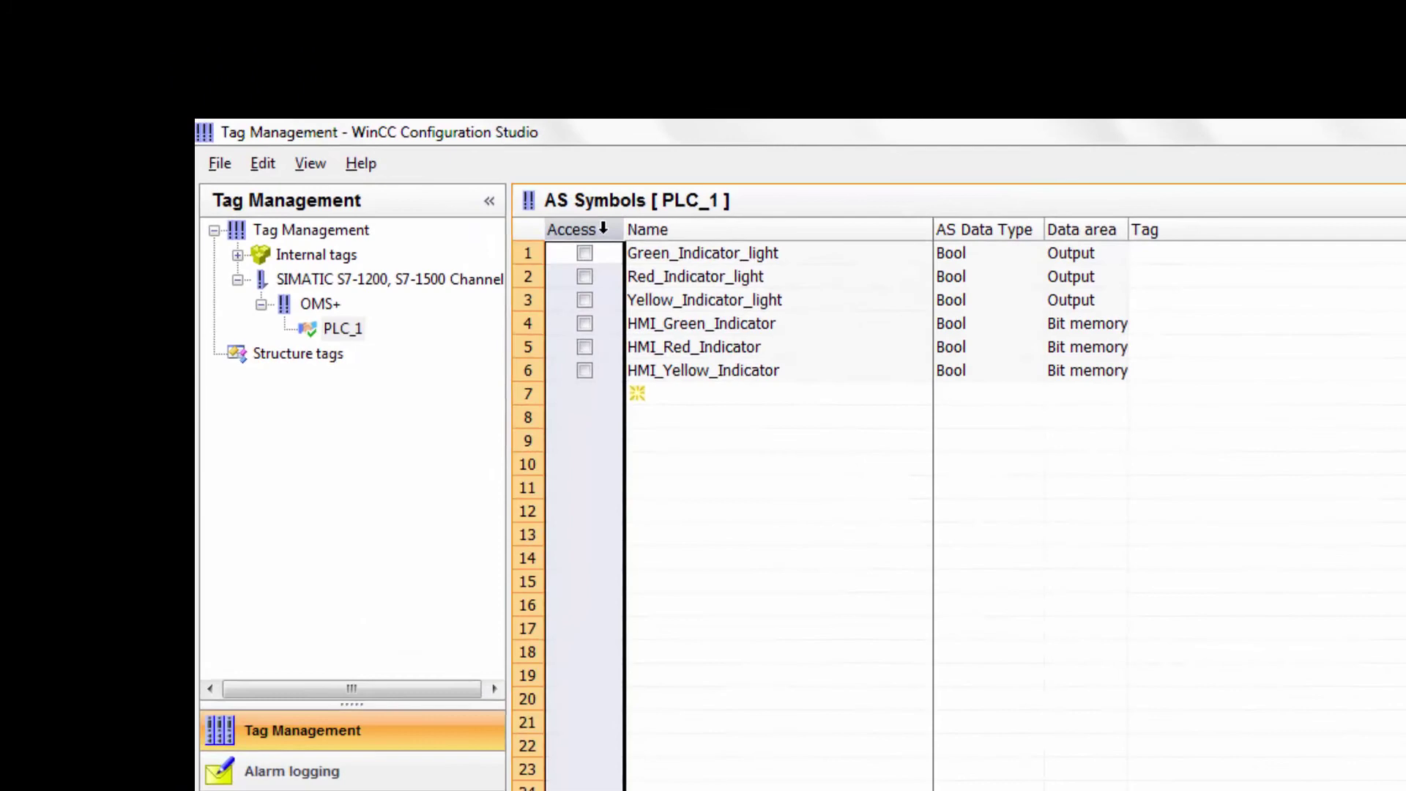
right_click(396, 88)
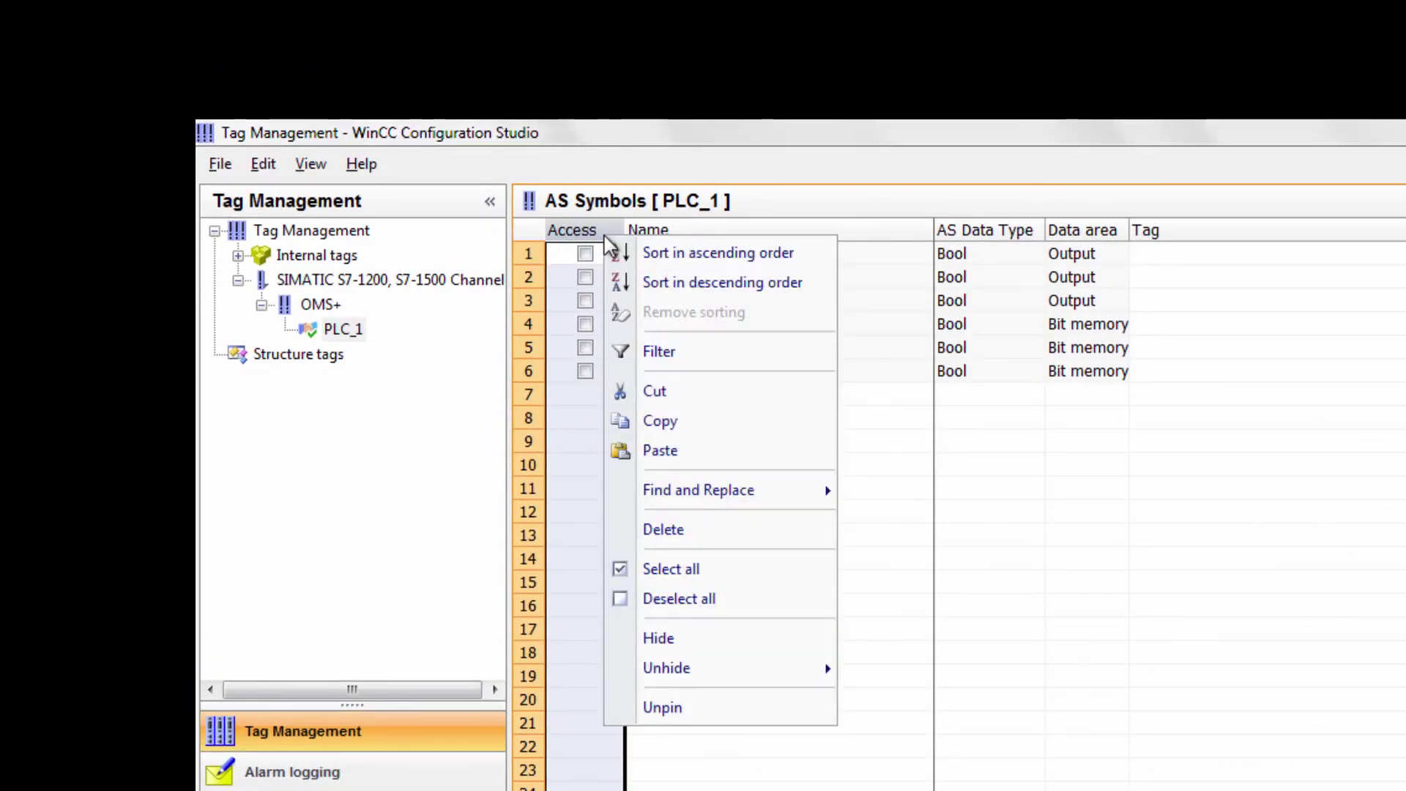
left_click(721, 571)
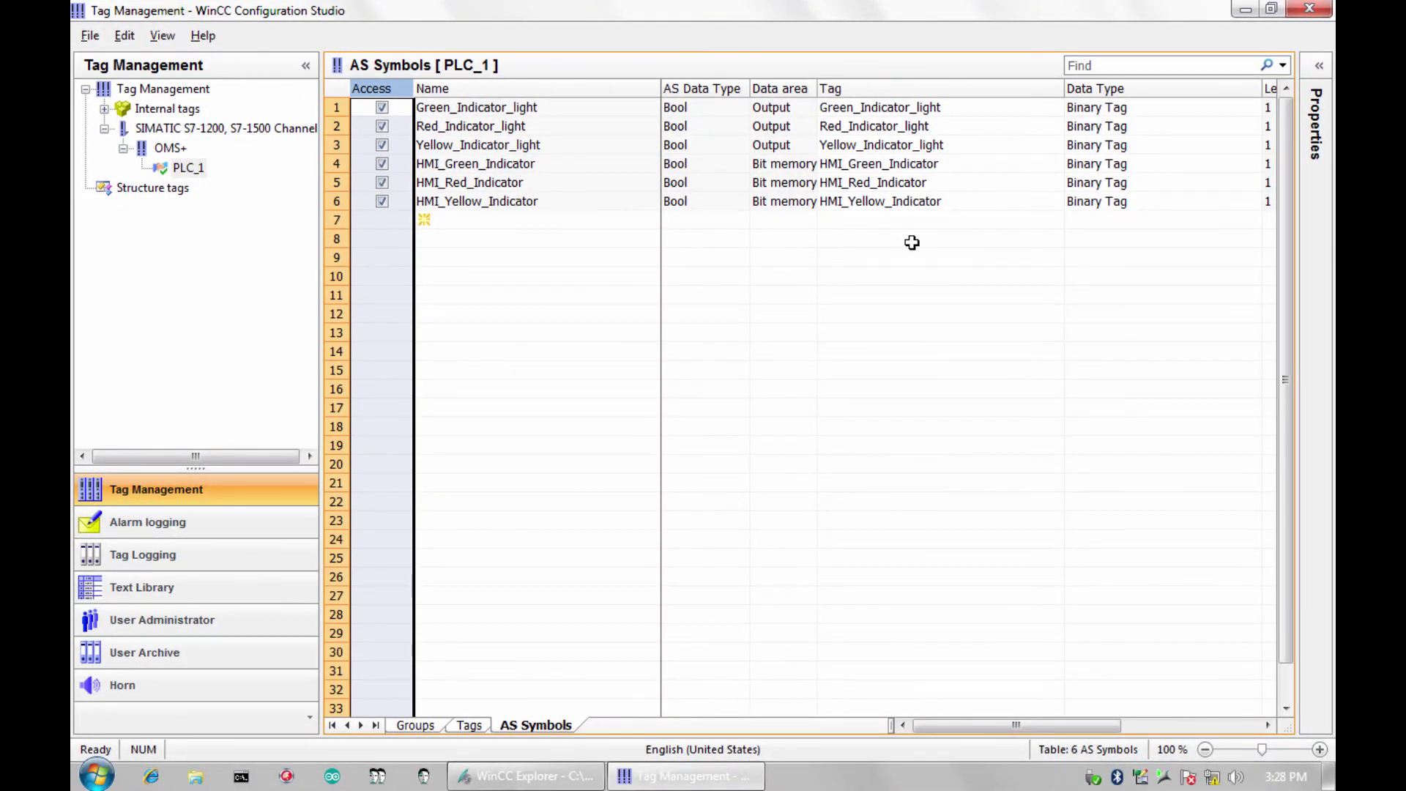
left_click(469, 725)
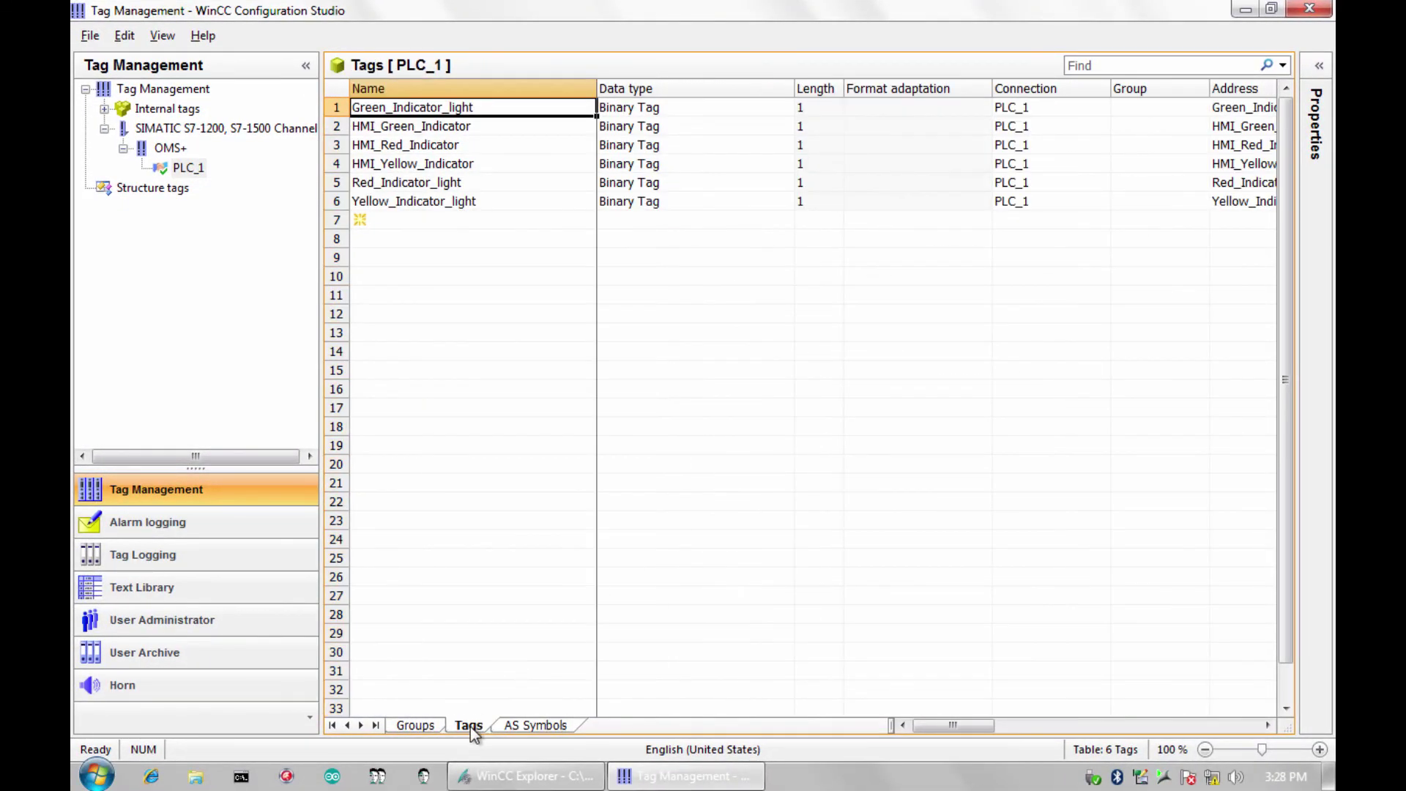